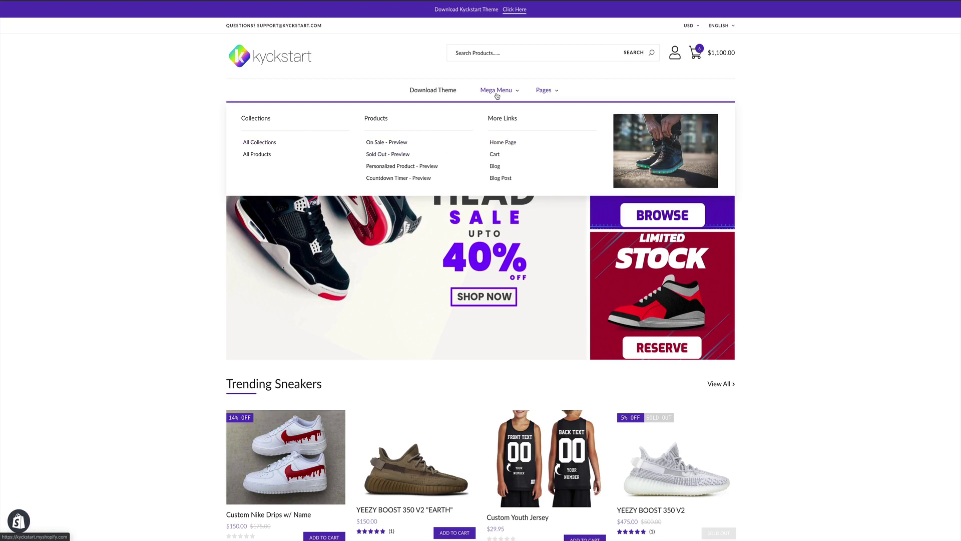
# Open the Main menu for editing and expand Mega Menu with its Collections, Products and More Links groups
pyautogui.moveTo(543, 90)
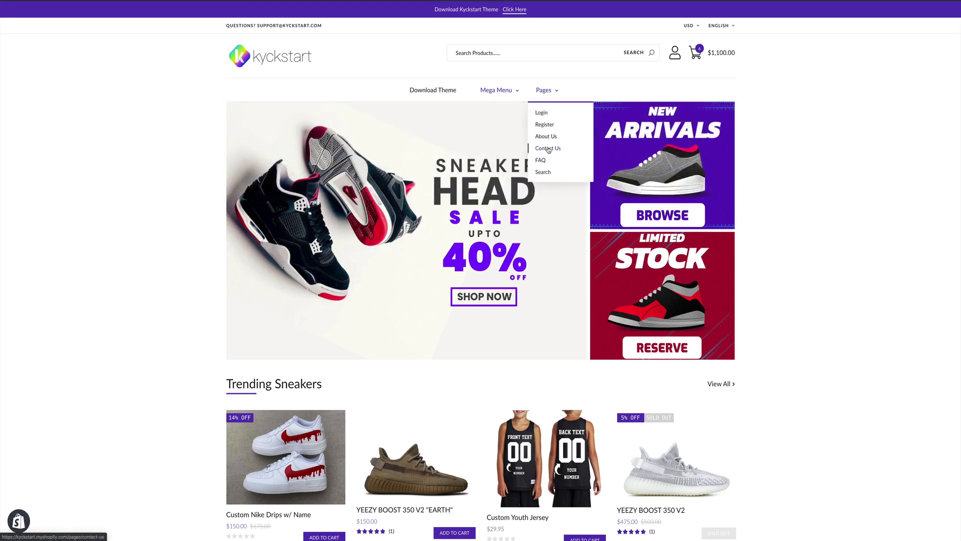
pyautogui.moveTo(503, 92)
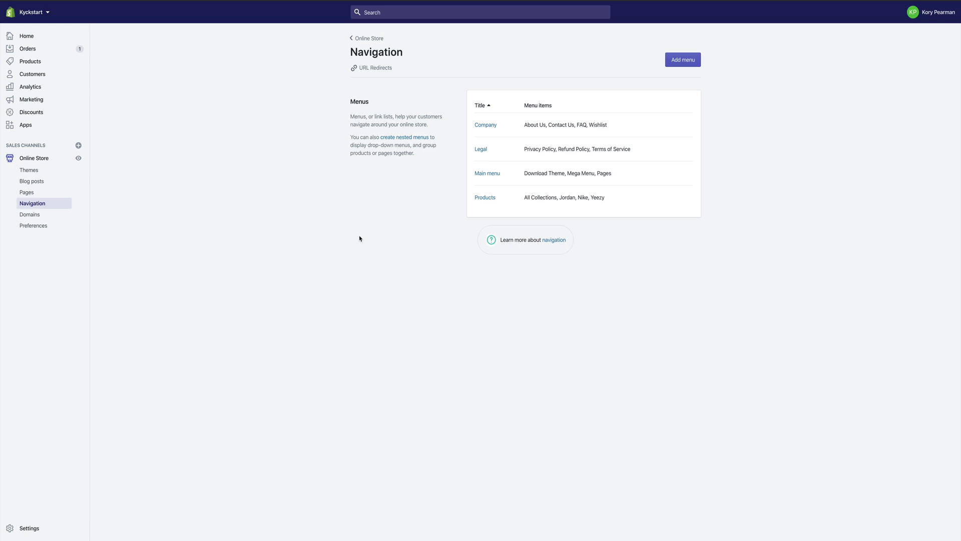
pyautogui.click(483, 175)
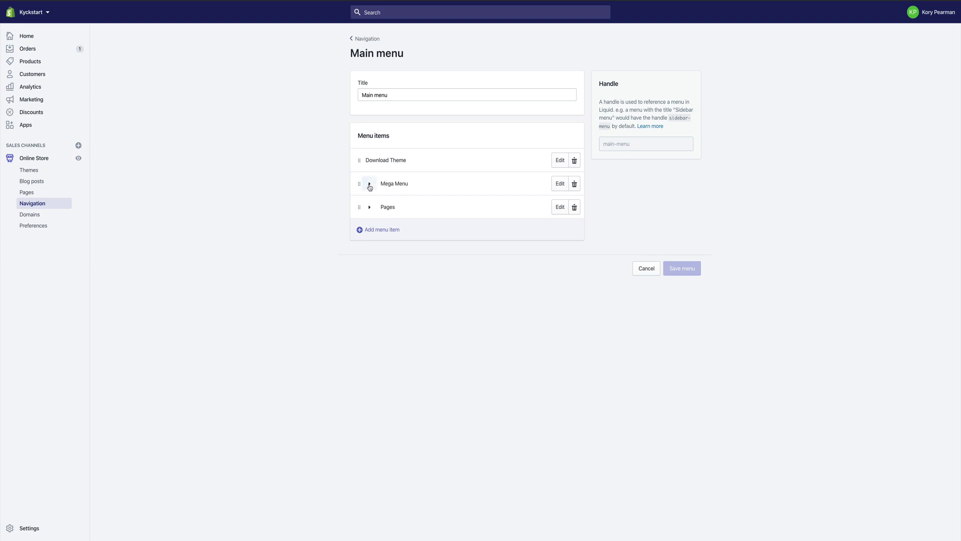
pyautogui.click(369, 184)
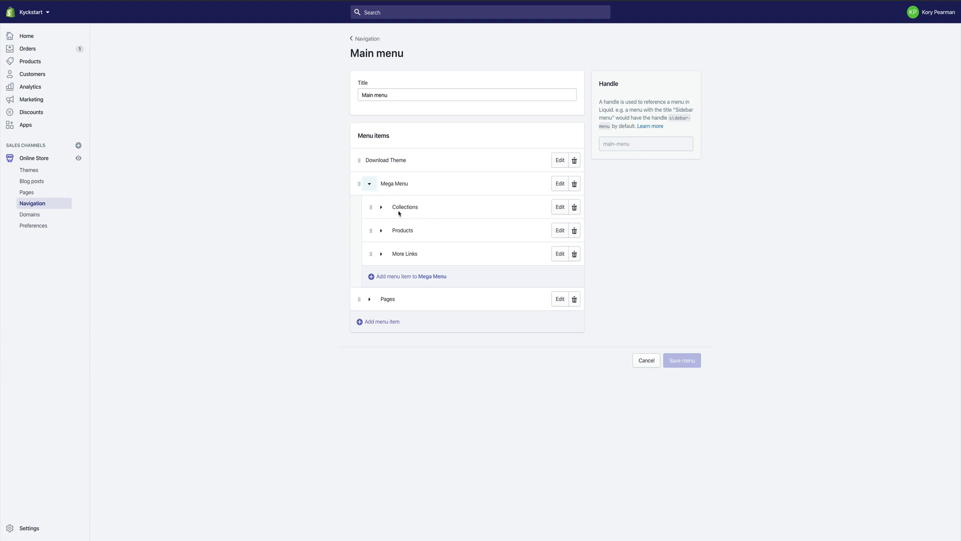
pyautogui.click(381, 210)
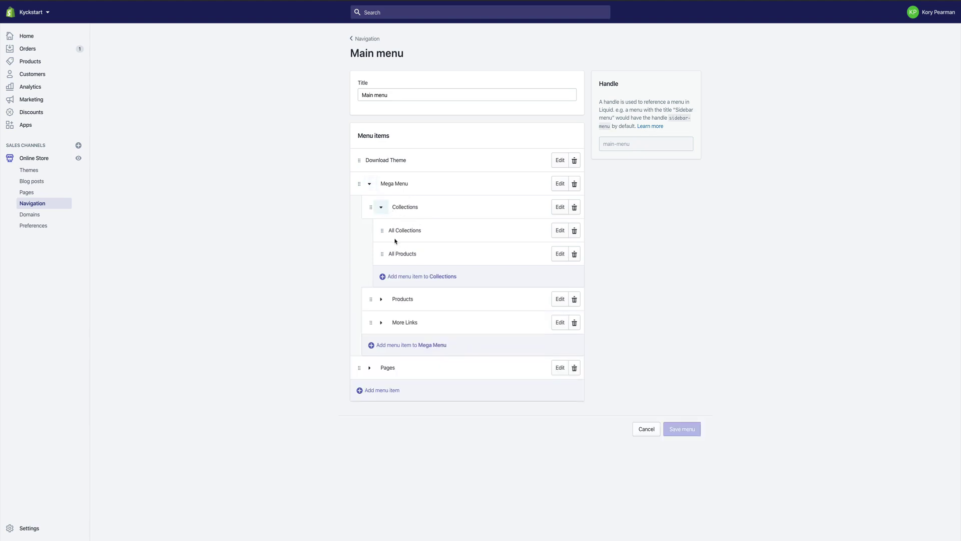
pyautogui.click(383, 301)
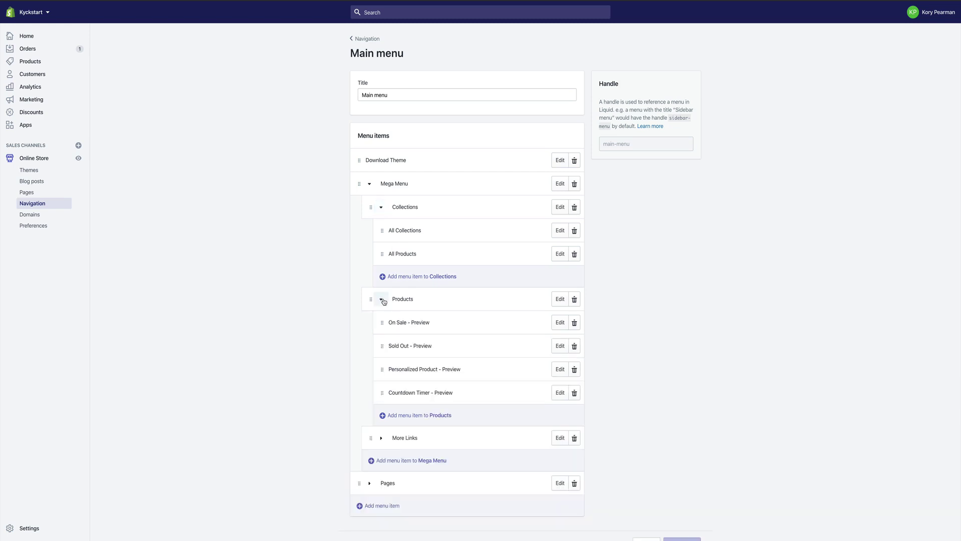
pyautogui.scroll(-1, 393, 370)
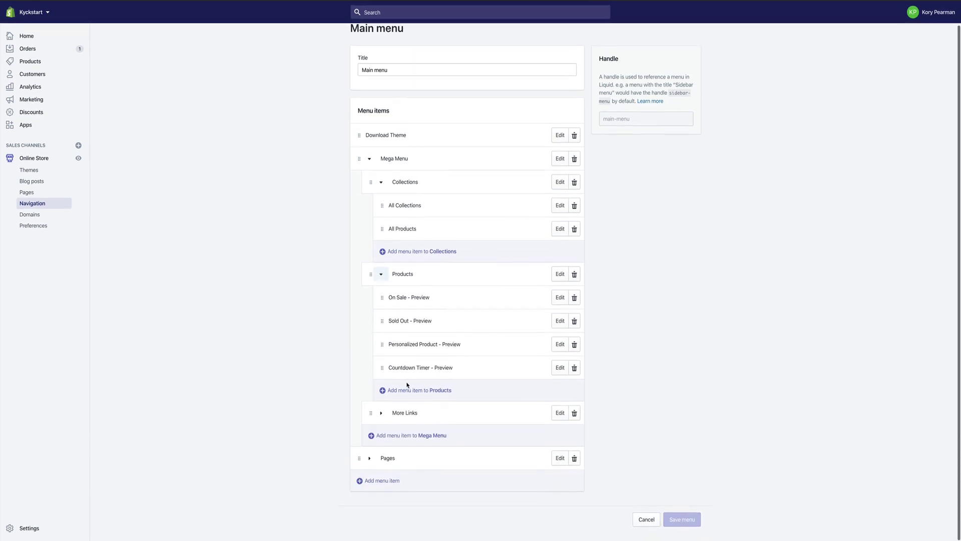
pyautogui.click(383, 417)
pyautogui.scroll(-3, 412, 423)
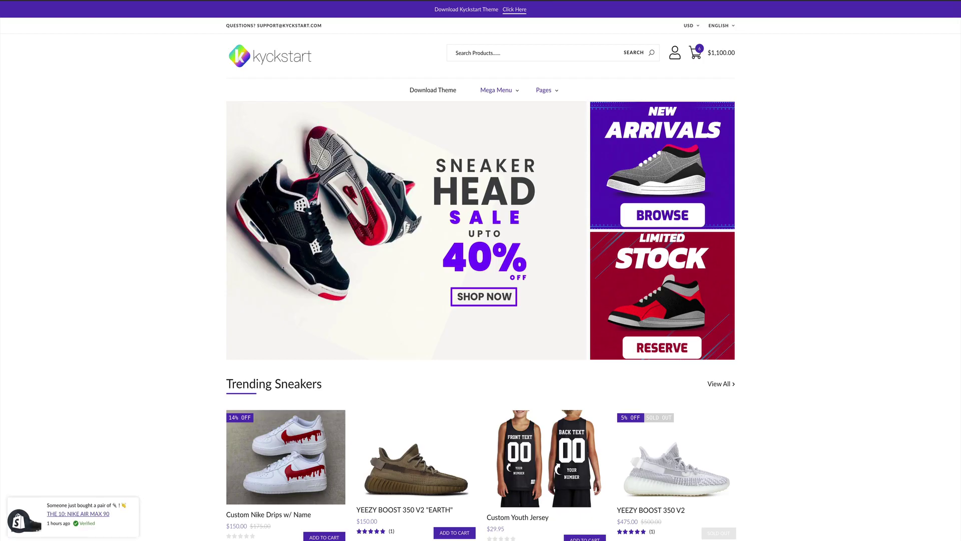
pyautogui.moveTo(498, 90)
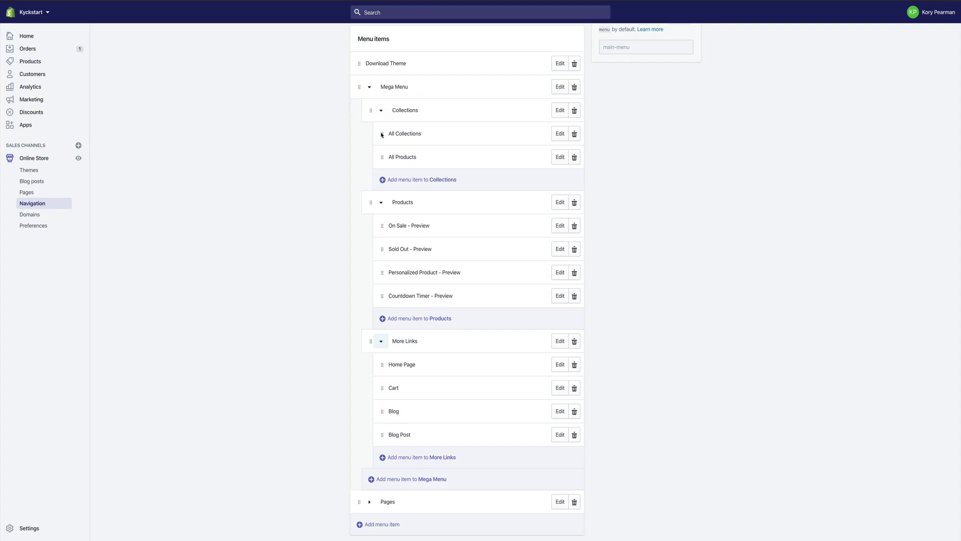
# Add a top-level menu item named Mega Menu 2 that links to All Products
pyautogui.click(368, 88)
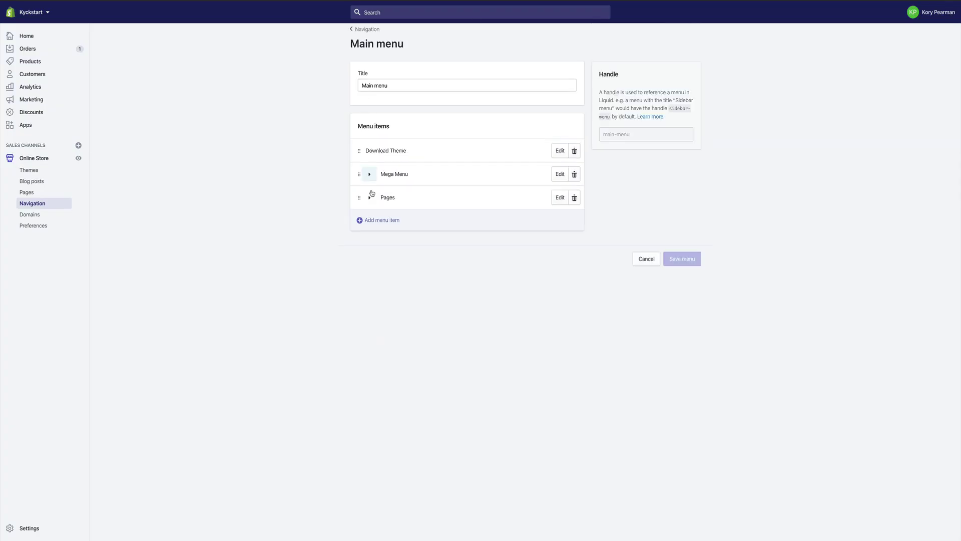
pyautogui.click(379, 223)
pyautogui.write('Mega Menu 2')
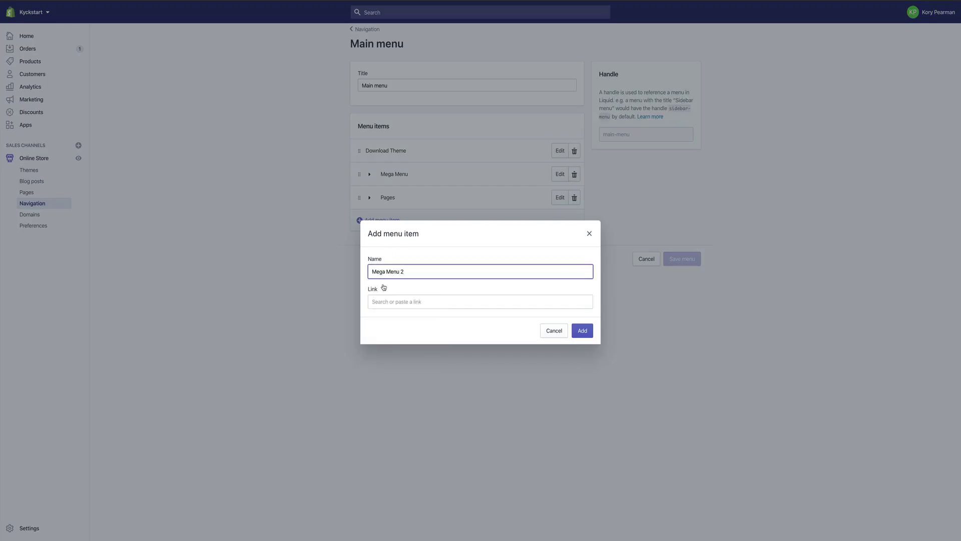
pyautogui.click(423, 299)
pyautogui.click(408, 217)
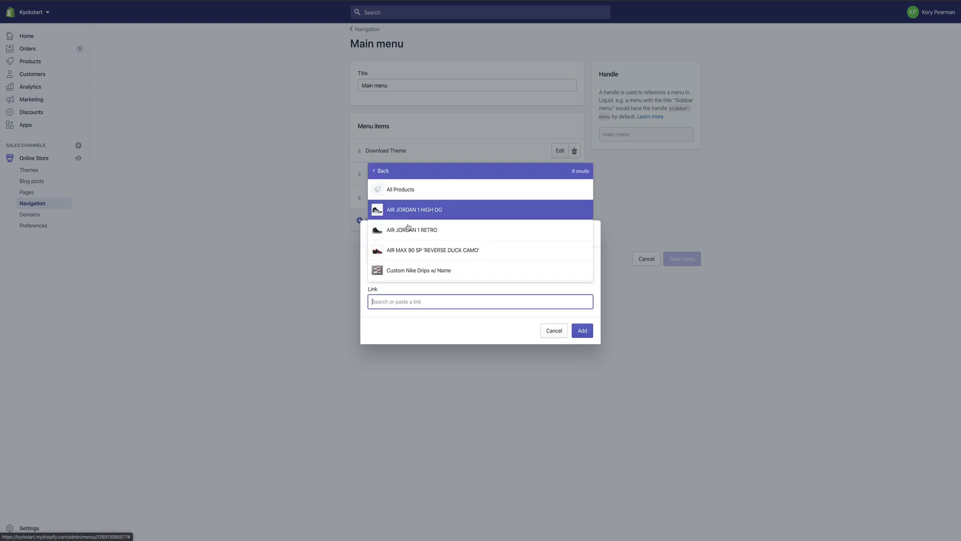
pyautogui.click(409, 209)
pyautogui.click(582, 331)
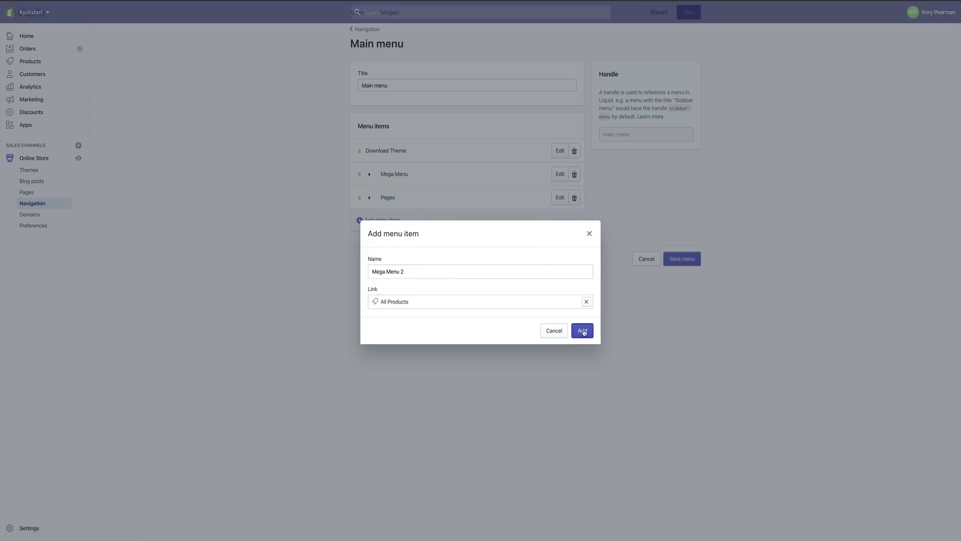
# Add an All Collections menu item linked to All Collections and nest it under Mega Menu 2
pyautogui.click(370, 174)
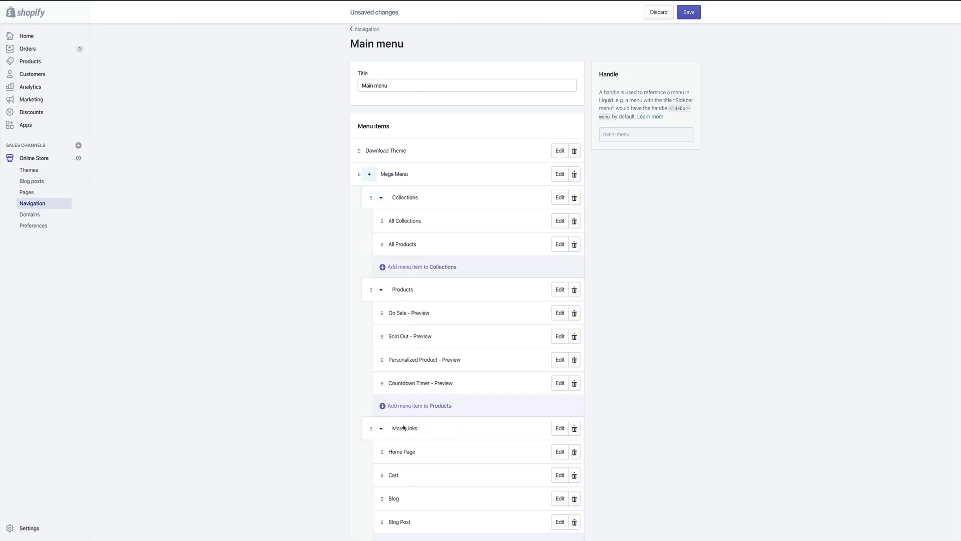
pyautogui.click(369, 174)
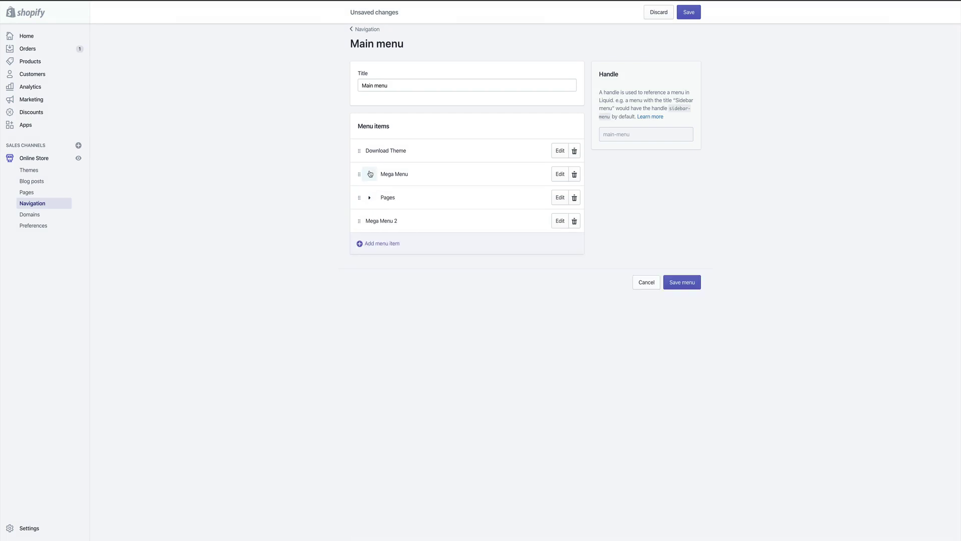
pyautogui.click(375, 249)
pyautogui.click(385, 305)
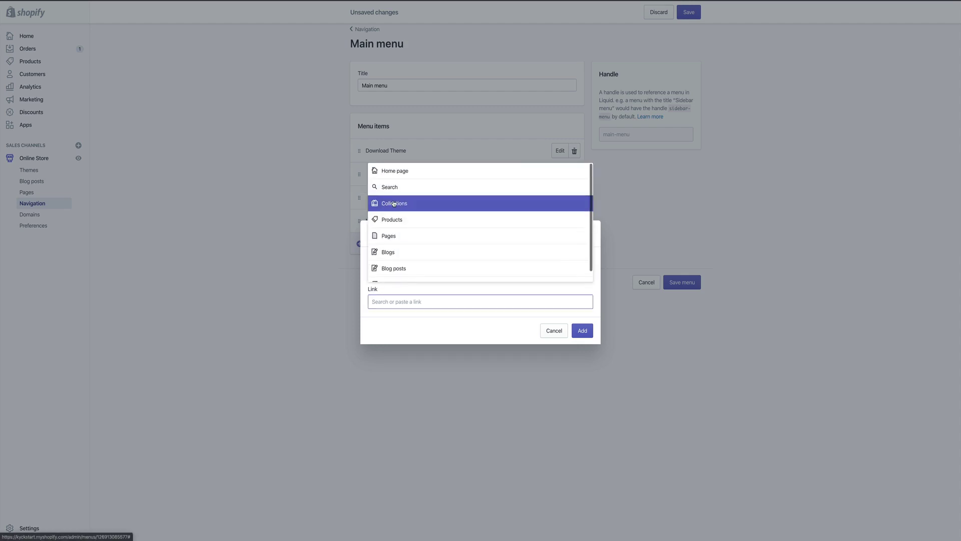
pyautogui.click(395, 206)
pyautogui.click(399, 196)
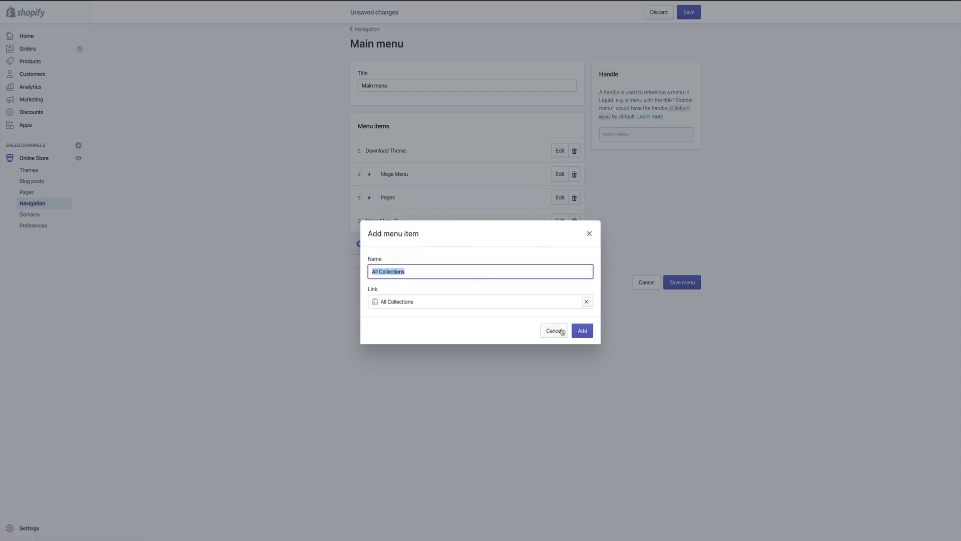
pyautogui.click(581, 332)
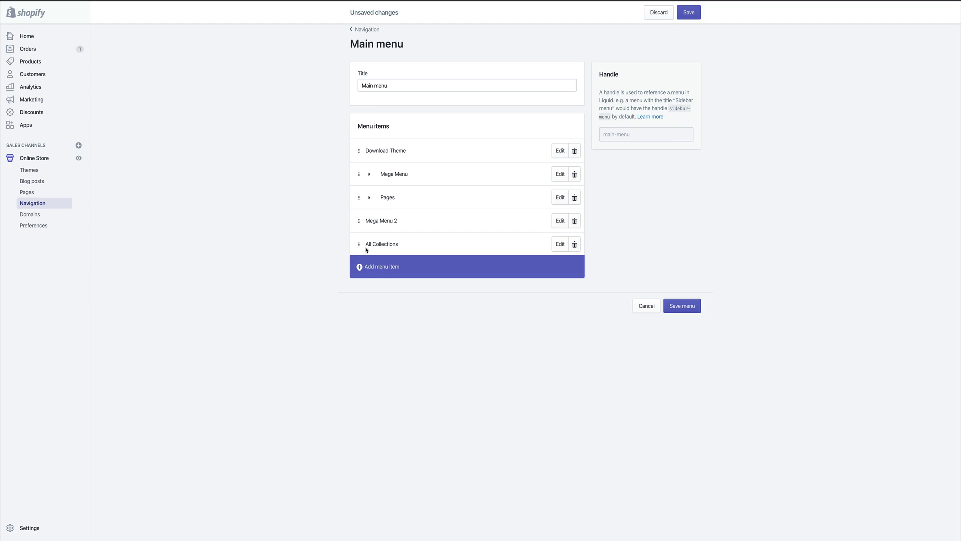
pyautogui.moveTo(359, 245); pyautogui.dragTo(373, 238)
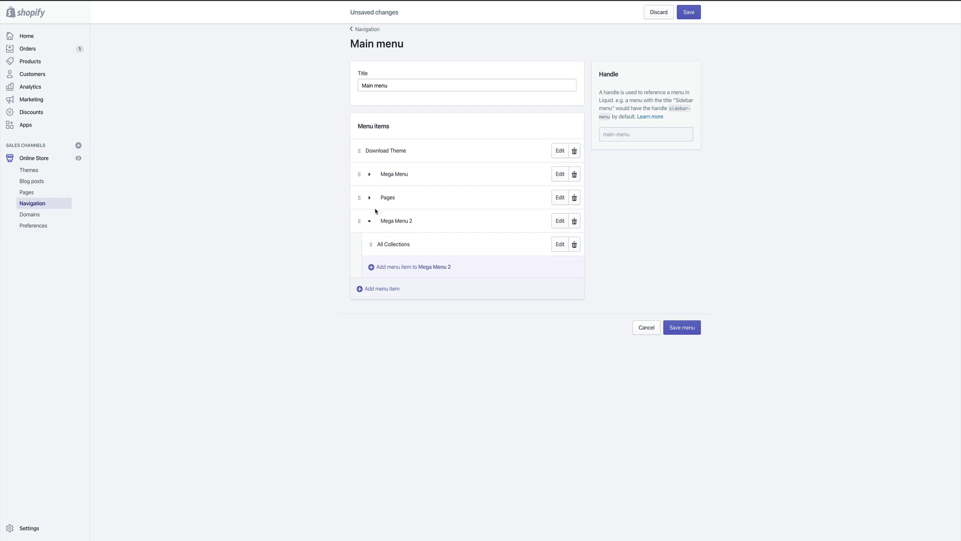
# Add a nested item named Products to Mega Menu 2, linked to All Products
pyautogui.click(370, 174)
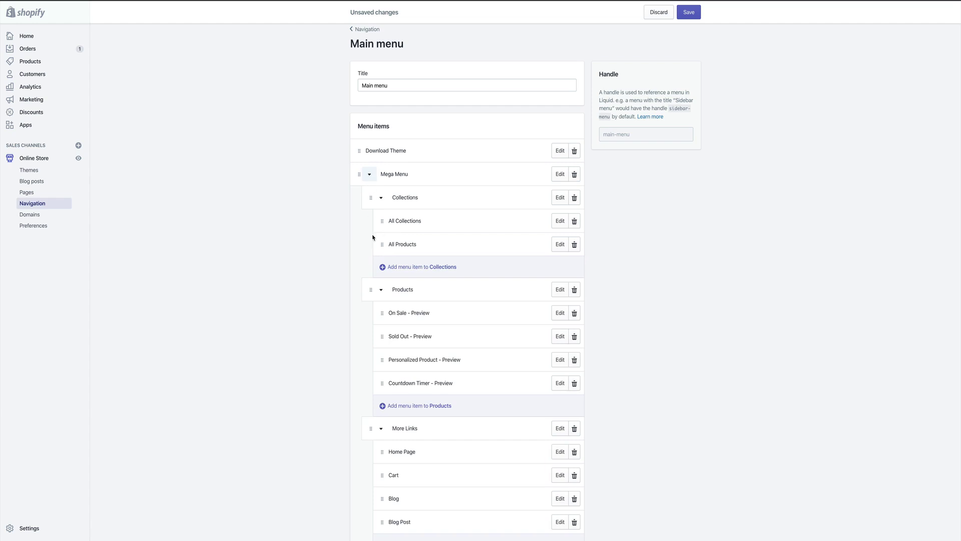
pyautogui.click(369, 172)
pyautogui.click(392, 267)
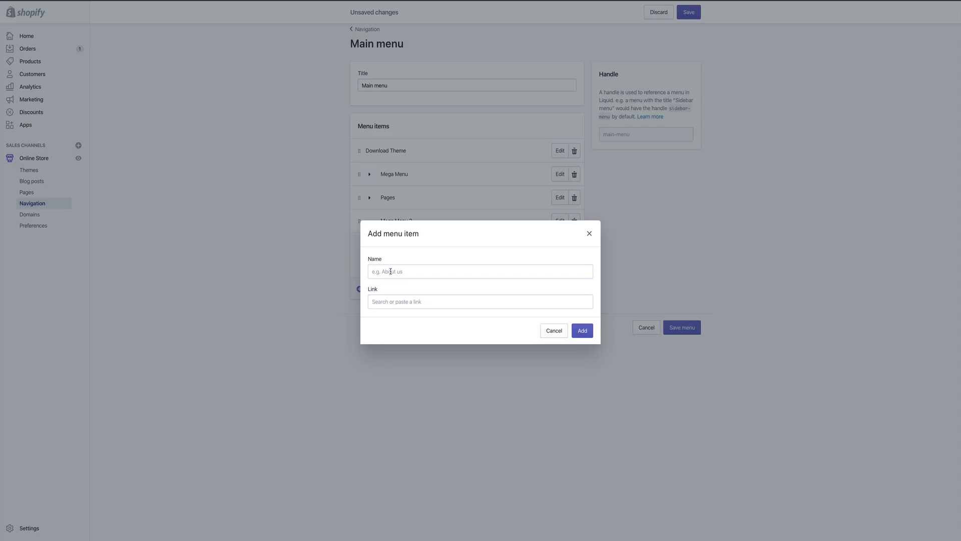
pyautogui.click(391, 299)
pyautogui.click(395, 217)
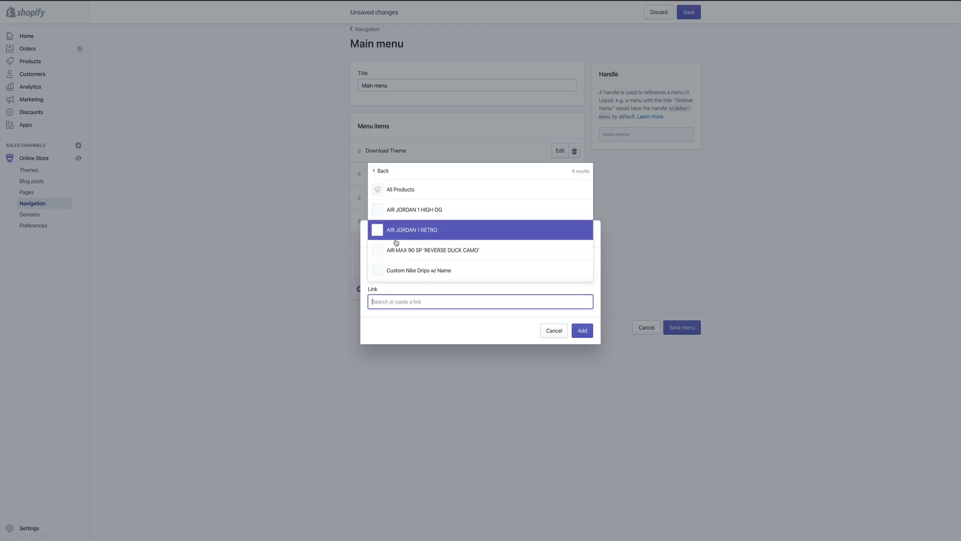
pyautogui.click(399, 188)
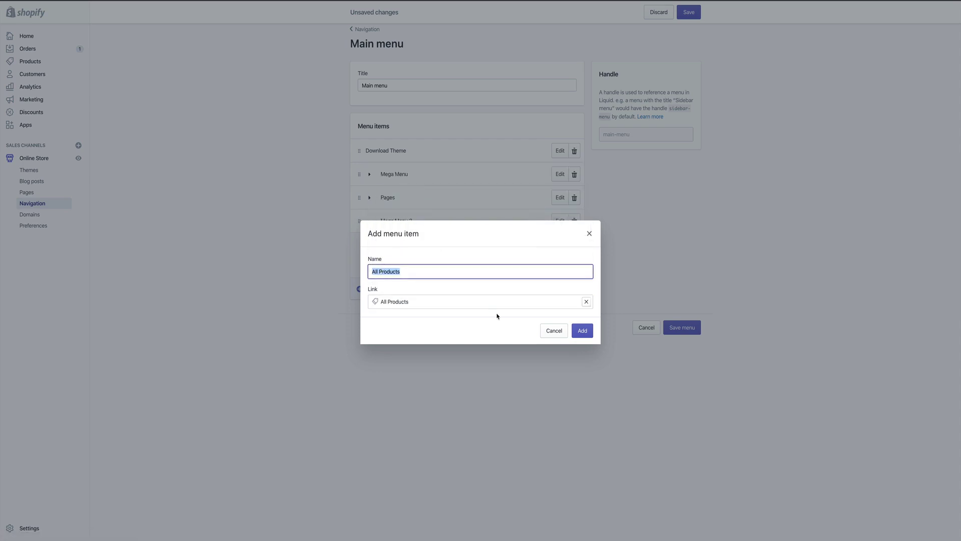
pyautogui.click(381, 271)
pyautogui.press('BackSpace')
pyautogui.press('BackSpace')
pyautogui.press('BackSpace')
pyautogui.press('BackSpace')
pyautogui.click(581, 330)
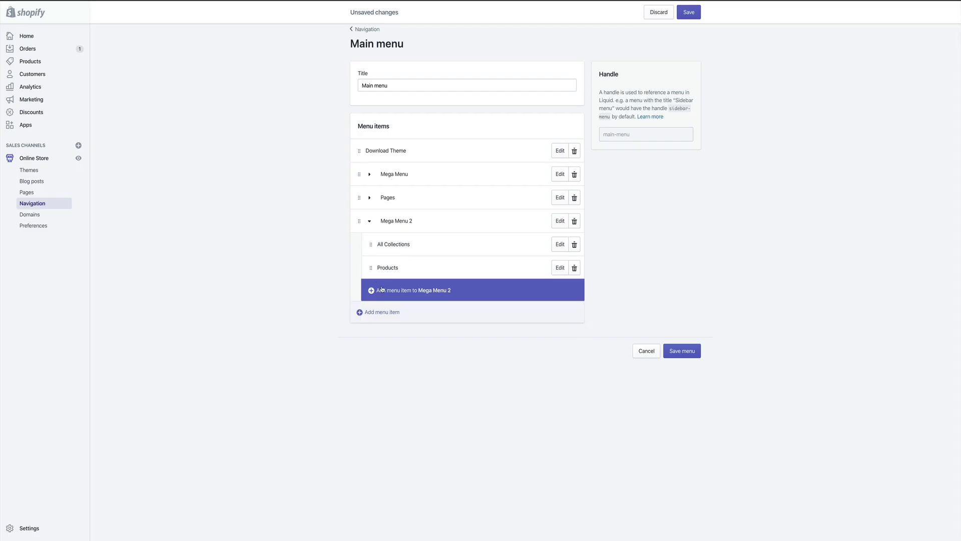
# Rename the All Collections item under Mega Menu 2 as Collections
pyautogui.click(369, 174)
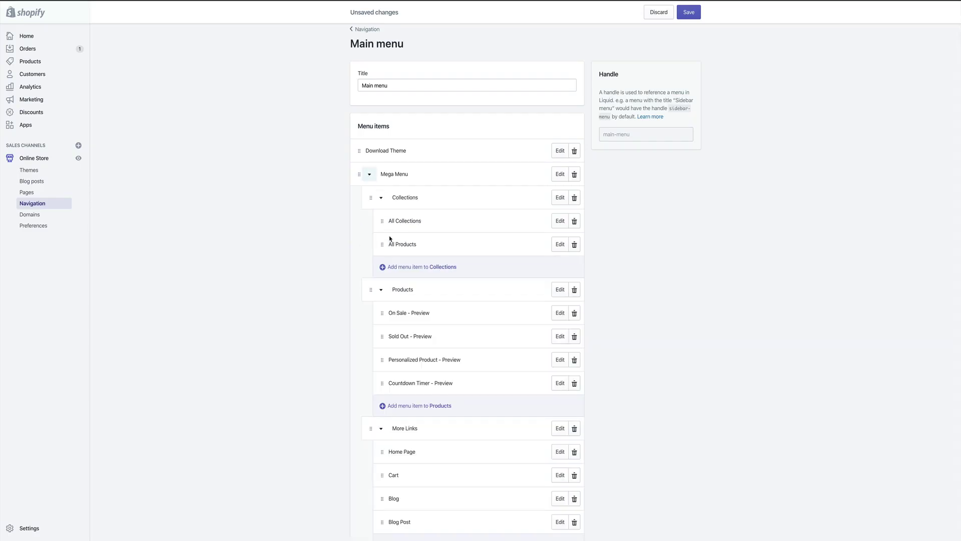
pyautogui.click(370, 176)
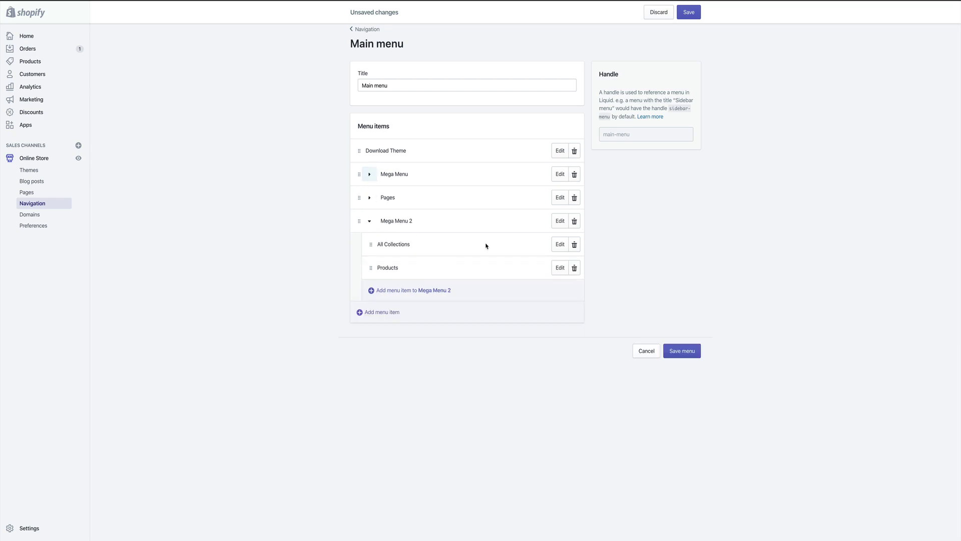
pyautogui.click(560, 244)
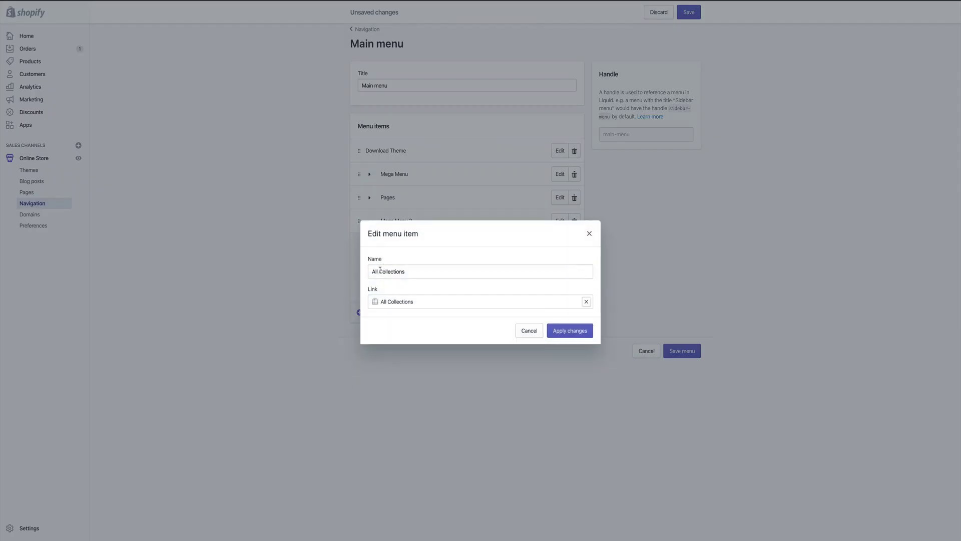
pyautogui.moveTo(378, 270); pyautogui.dragTo(360, 270)
pyautogui.press('BackSpace')
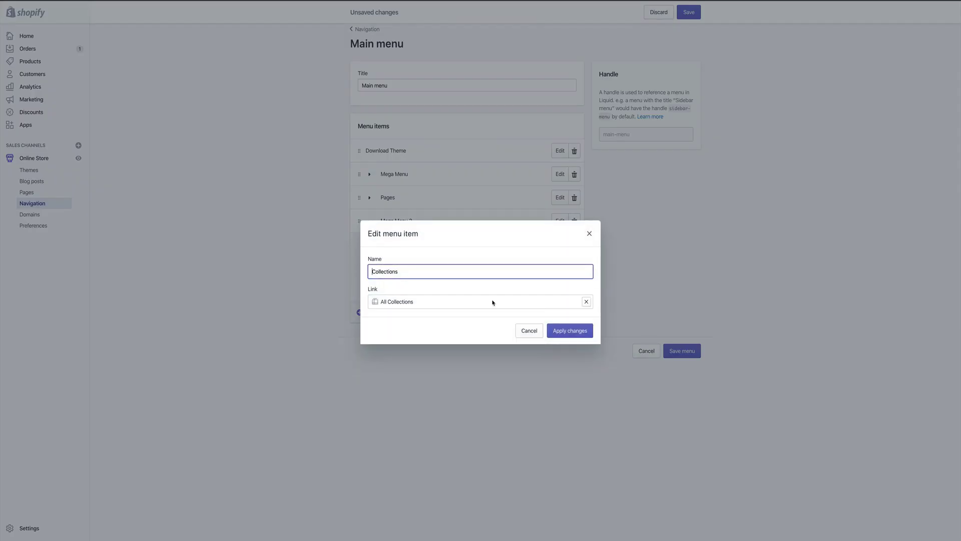
pyautogui.click(562, 335)
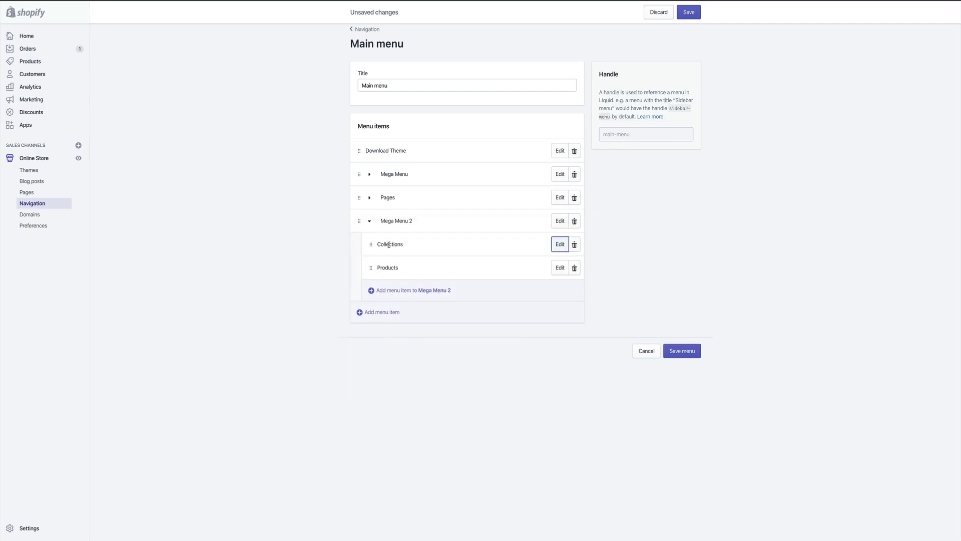
# Expand the original Mega Menu and collapse its Collections, Products and More Links groups to view only its second level
pyautogui.click(371, 174)
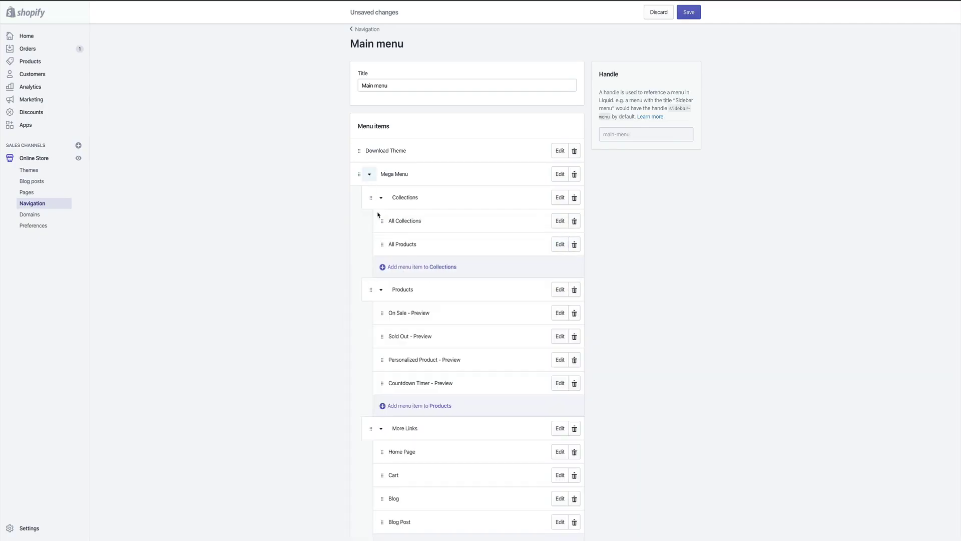
pyautogui.click(381, 199)
pyautogui.click(382, 223)
pyautogui.click(381, 246)
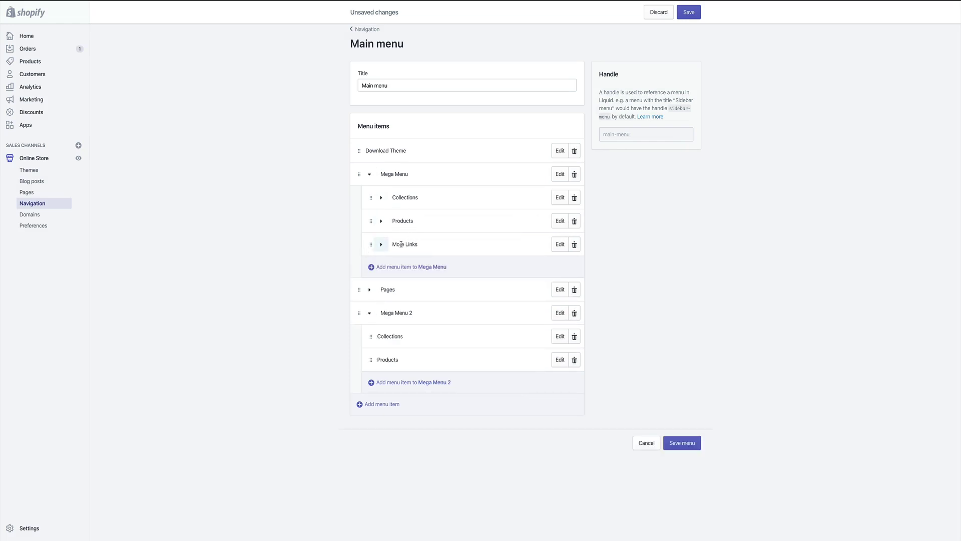
# Add a nested item named More Links to Mega Menu 2, linked to the Home page
pyautogui.click(403, 381)
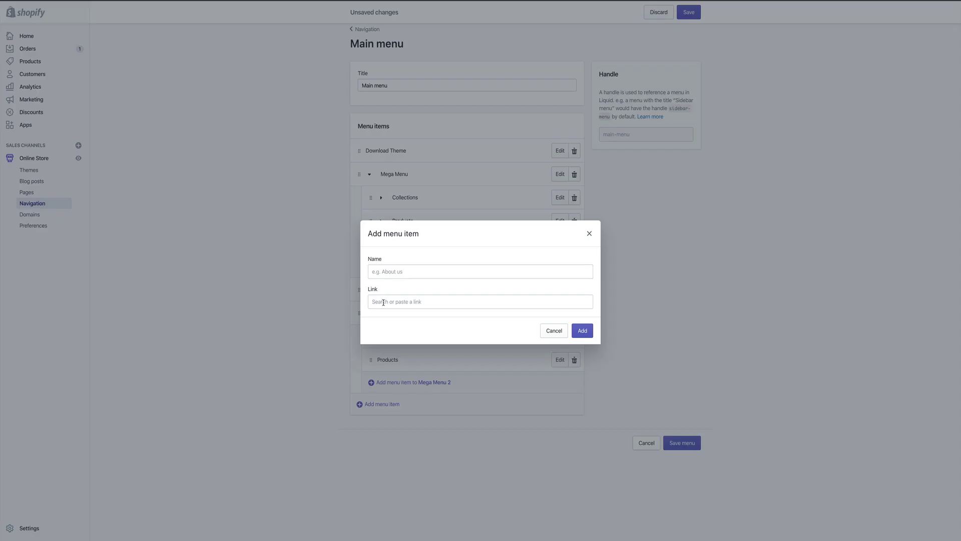
pyautogui.click(384, 302)
pyautogui.click(390, 167)
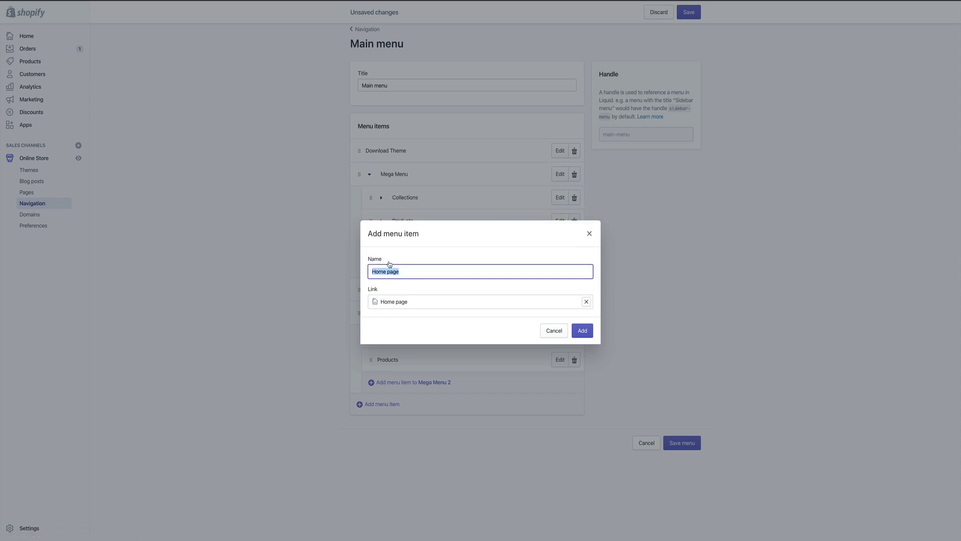
pyautogui.write('More Links')
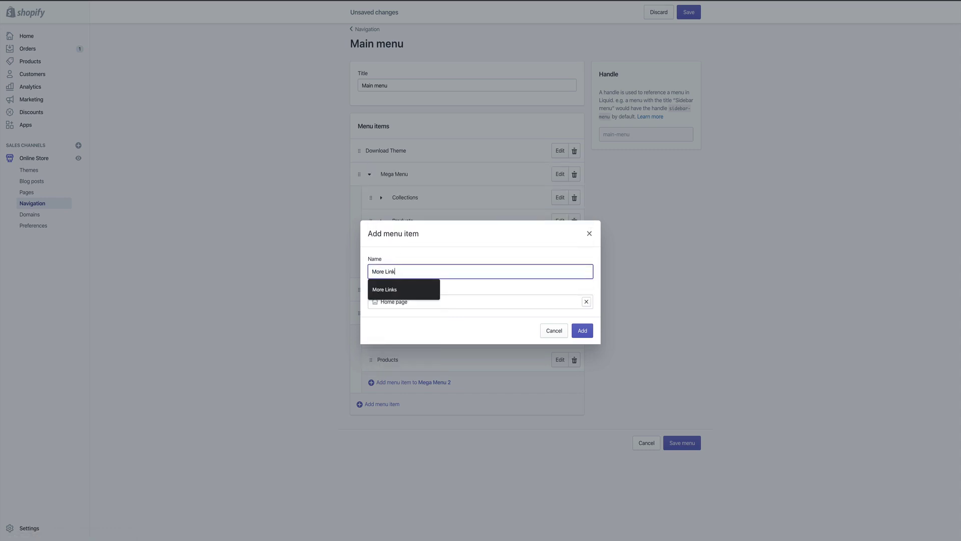
pyautogui.click(582, 332)
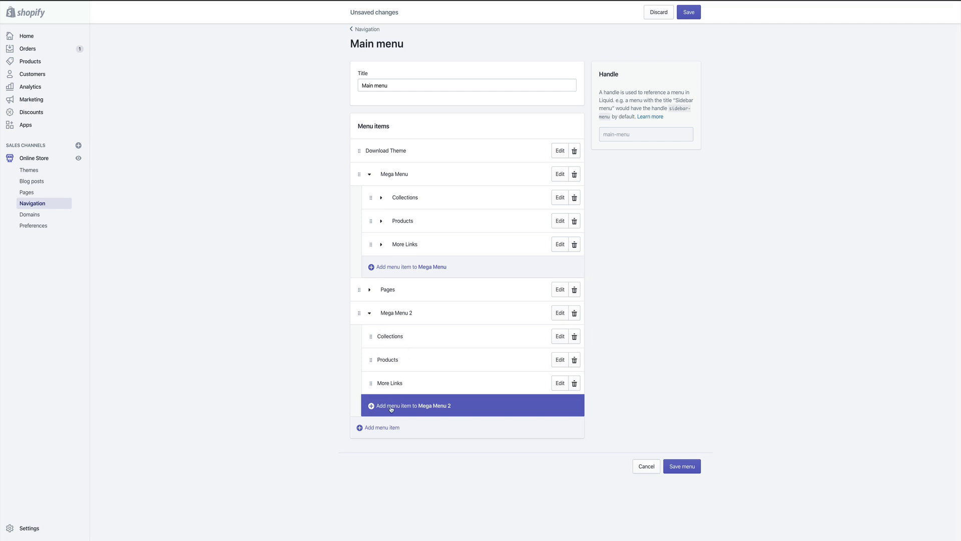
# Add an All Collections item linked to All Collections to Mega Menu 2 and nest it under that menu's Collections item
pyautogui.click(381, 197)
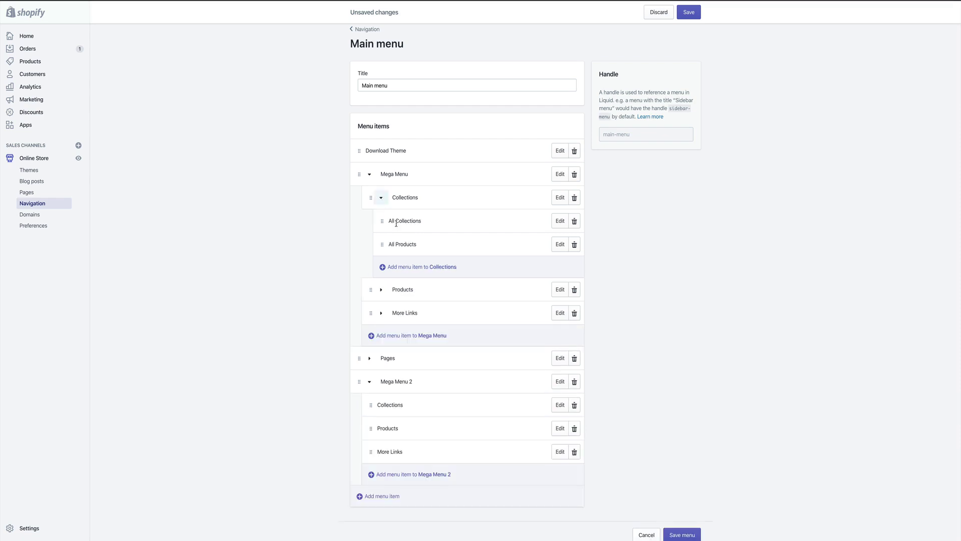
pyautogui.click(390, 475)
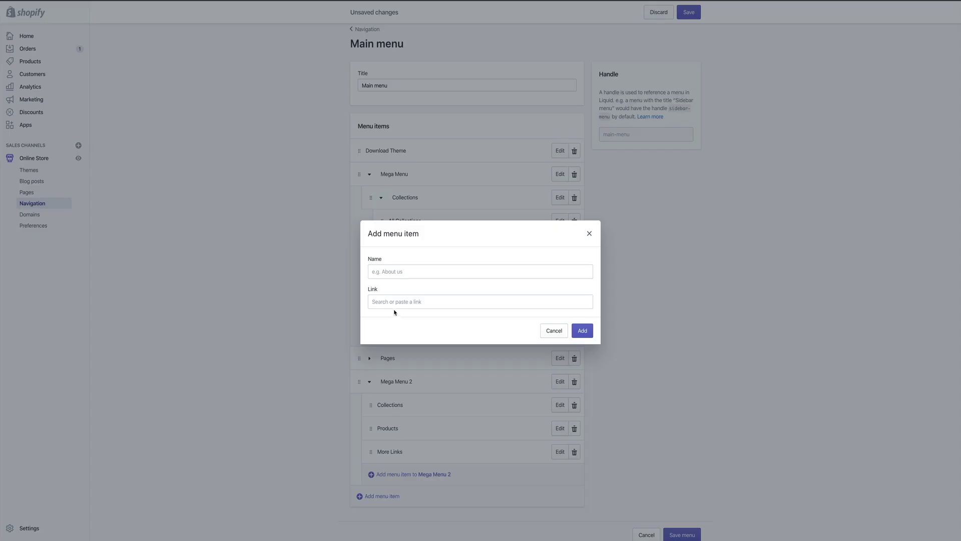
pyautogui.click(395, 303)
pyautogui.press('Down')
pyautogui.press('Down')
pyautogui.press('Return')
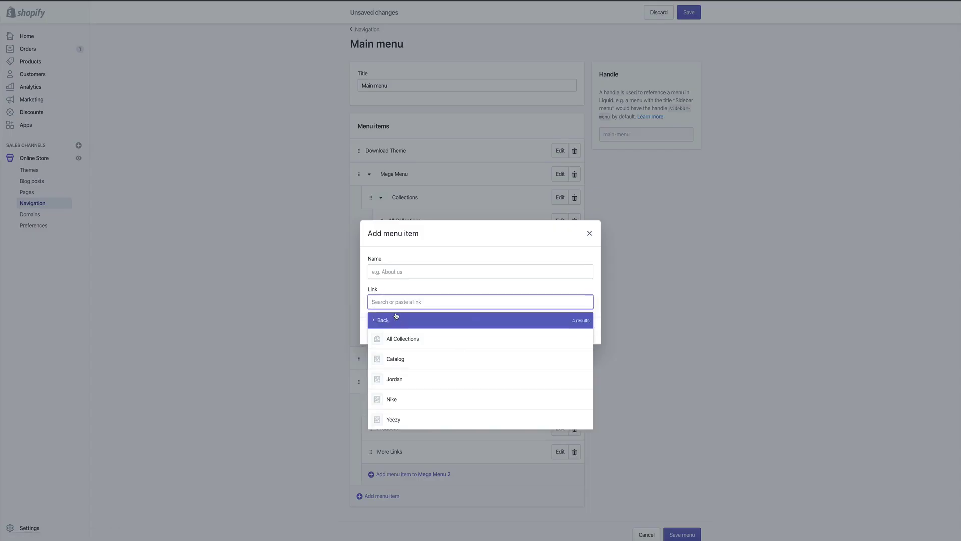
pyautogui.press('Down')
pyautogui.press('Return')
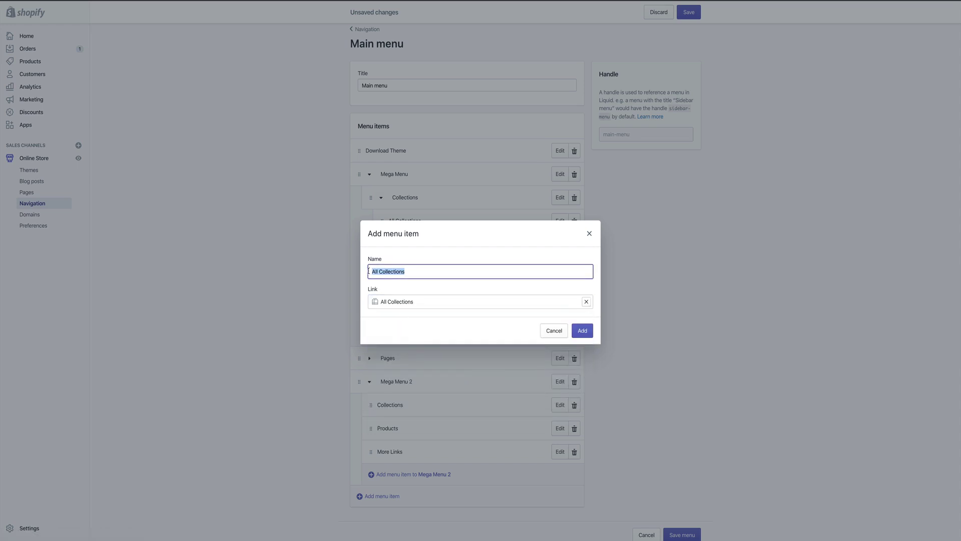
pyautogui.click(582, 331)
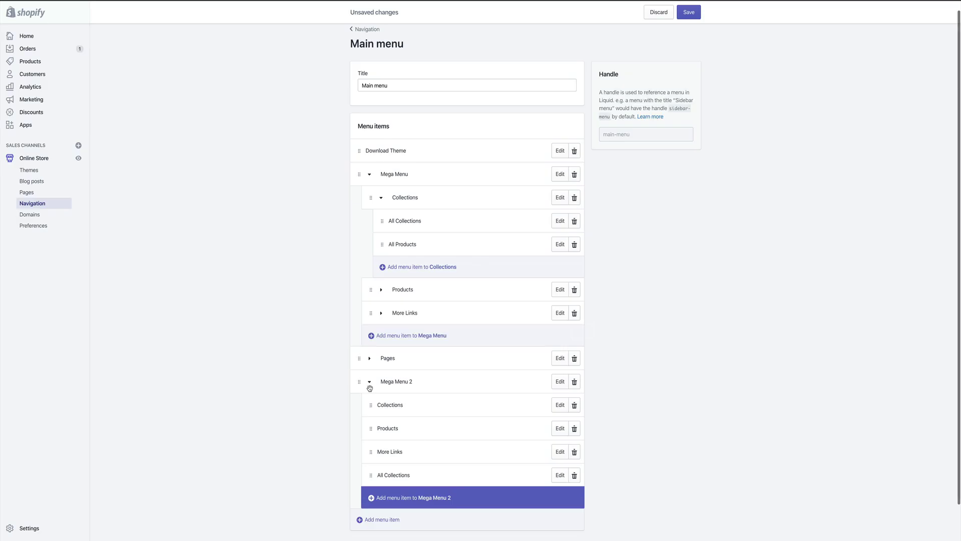
pyautogui.scroll(-2, 420, 410)
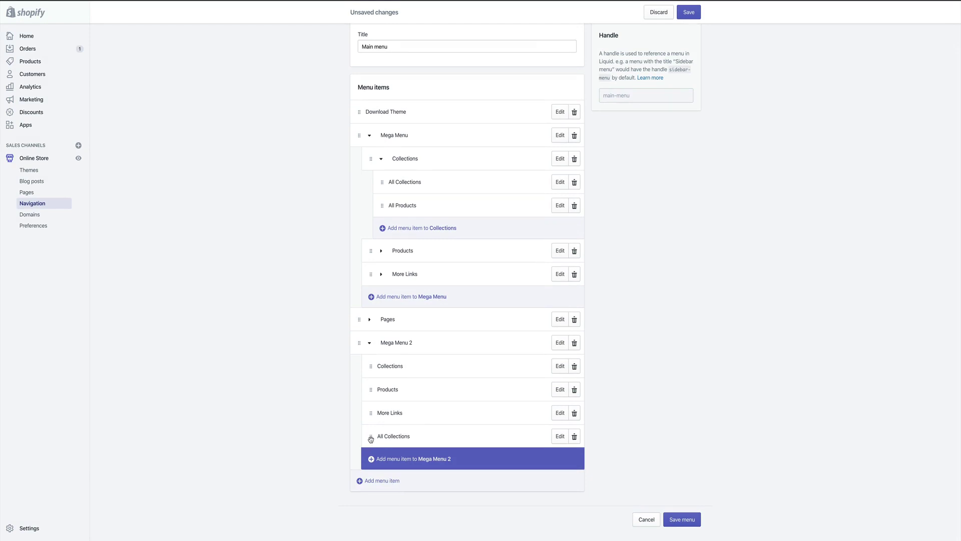
pyautogui.moveTo(371, 439); pyautogui.dragTo(401, 402)
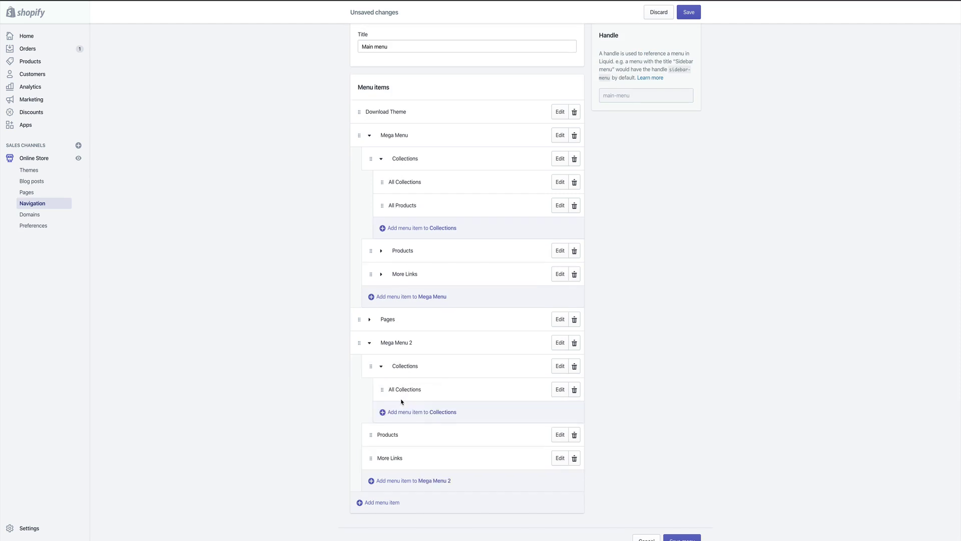
# Add an All Products item linked to All Products under the Collections item of Mega Menu 2
pyautogui.scroll(-1, 403, 414)
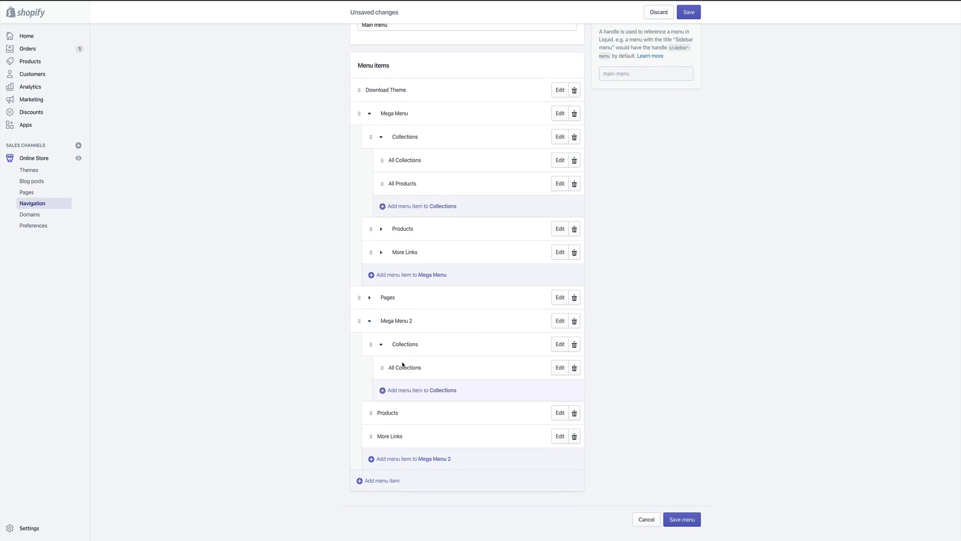
pyautogui.click(405, 390)
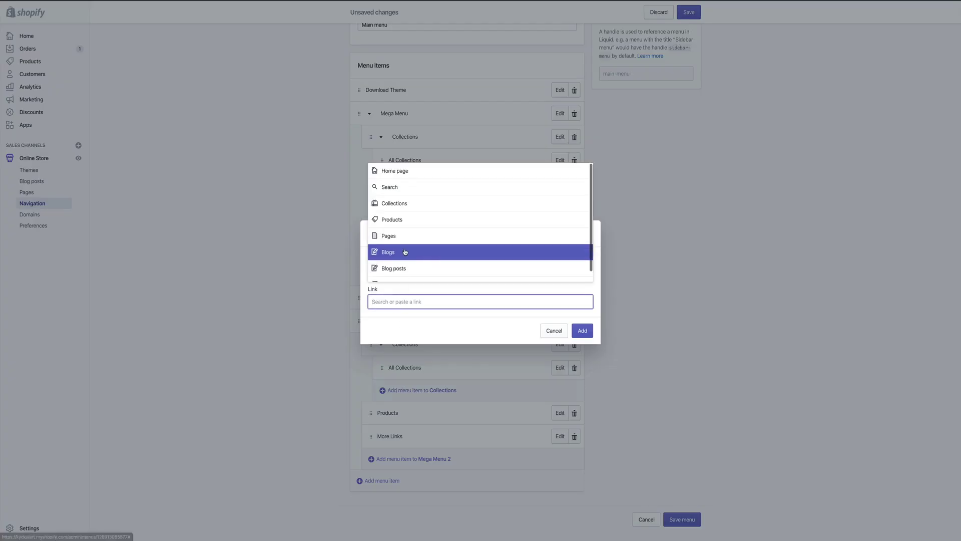
pyautogui.click(396, 219)
pyautogui.click(406, 190)
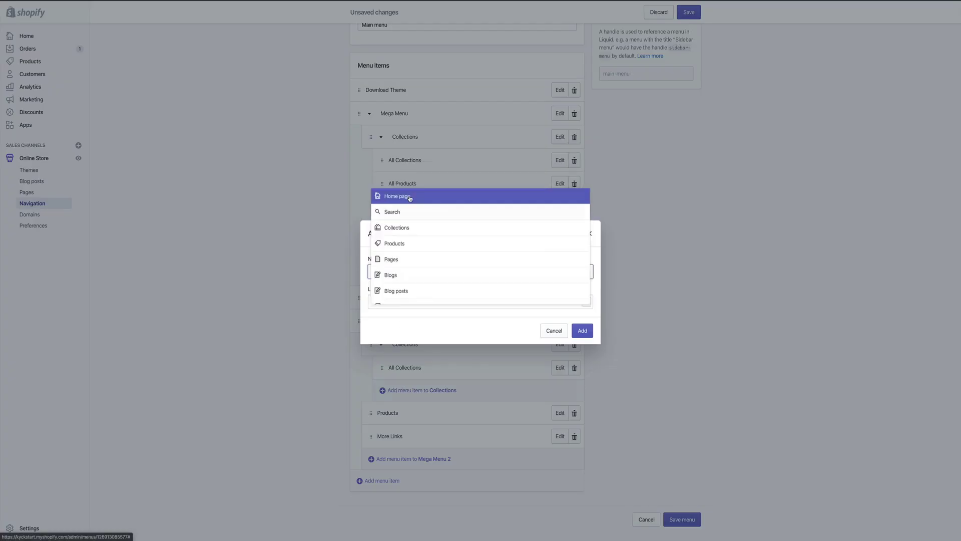
pyautogui.click(582, 330)
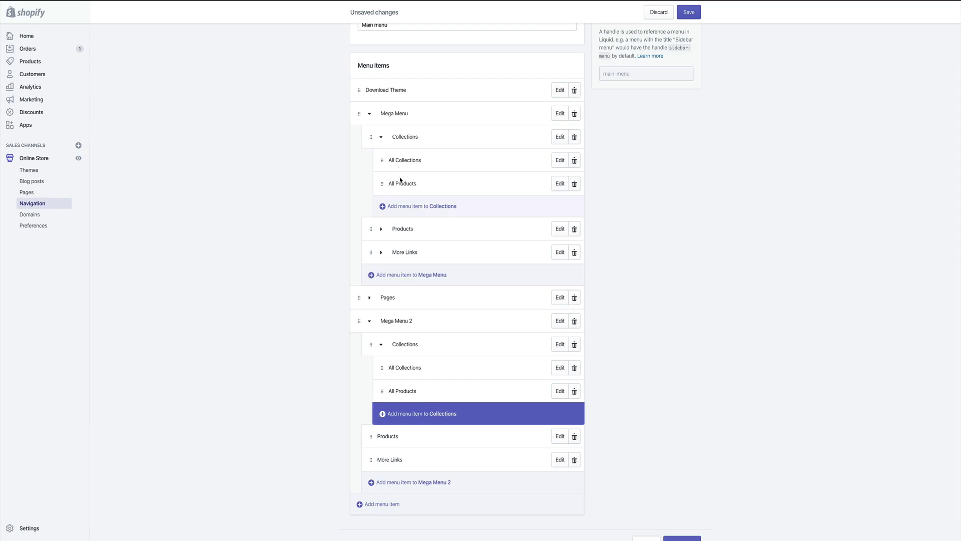
# Collapse both Collections groups and expand the original Mega Menu's Products group to view its nested items
pyautogui.click(380, 144)
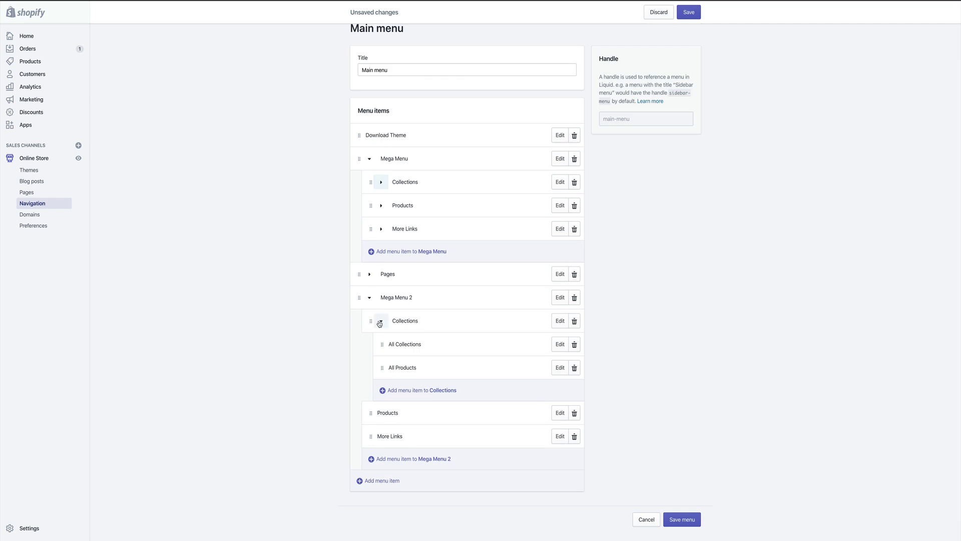
pyautogui.click(381, 321)
pyautogui.click(380, 219)
pyautogui.scroll(-1, 380, 224)
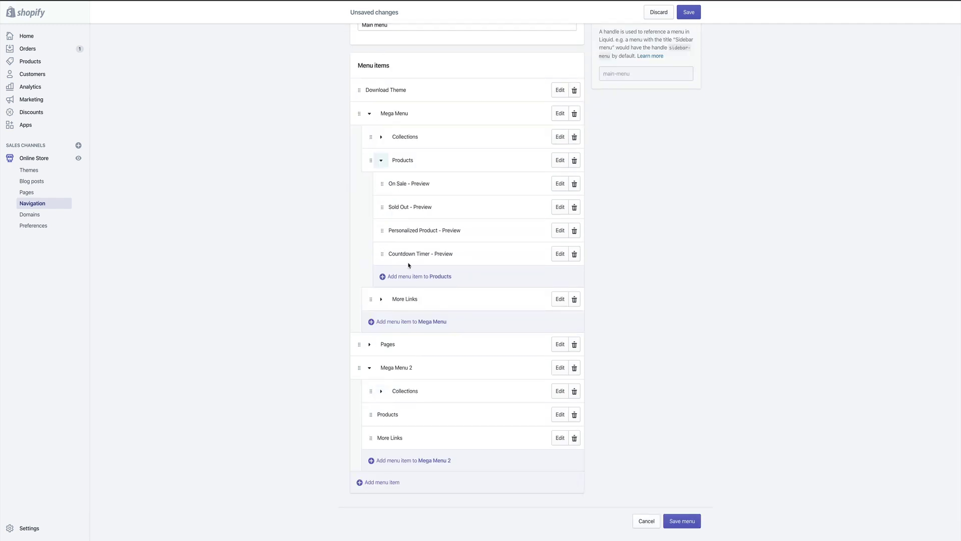
pyautogui.scroll(-1, 408, 265)
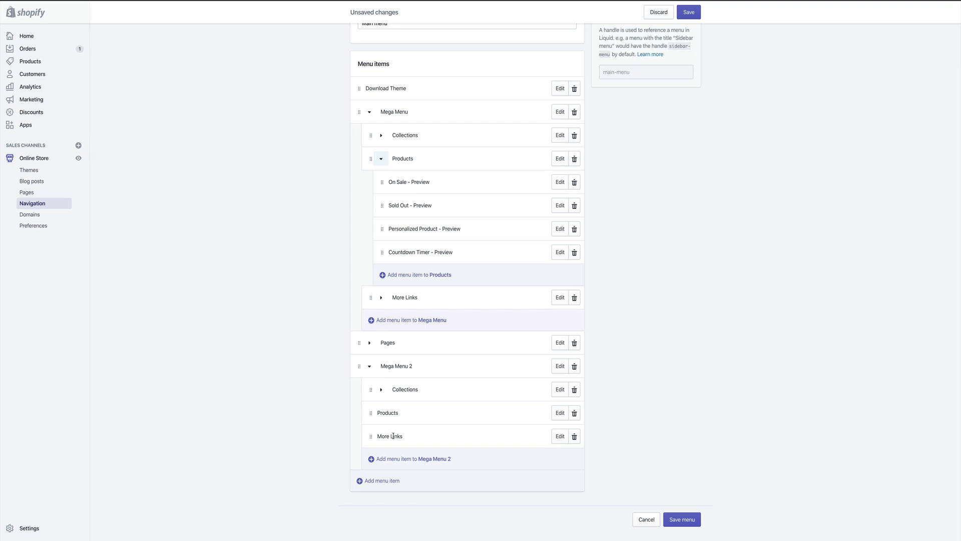
# Add an item named On Sale - Preview linked to AIR JORDAN 1 HIGH OG and nest it under Mega Menu 2's Products item
pyautogui.click(393, 459)
pyautogui.click(399, 302)
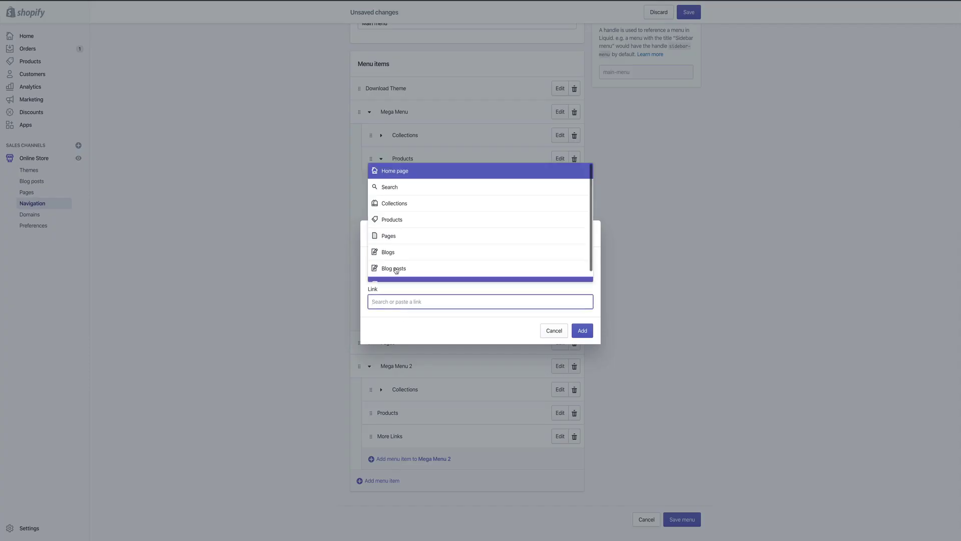
pyautogui.click(401, 221)
pyautogui.scroll(-1, 429, 259)
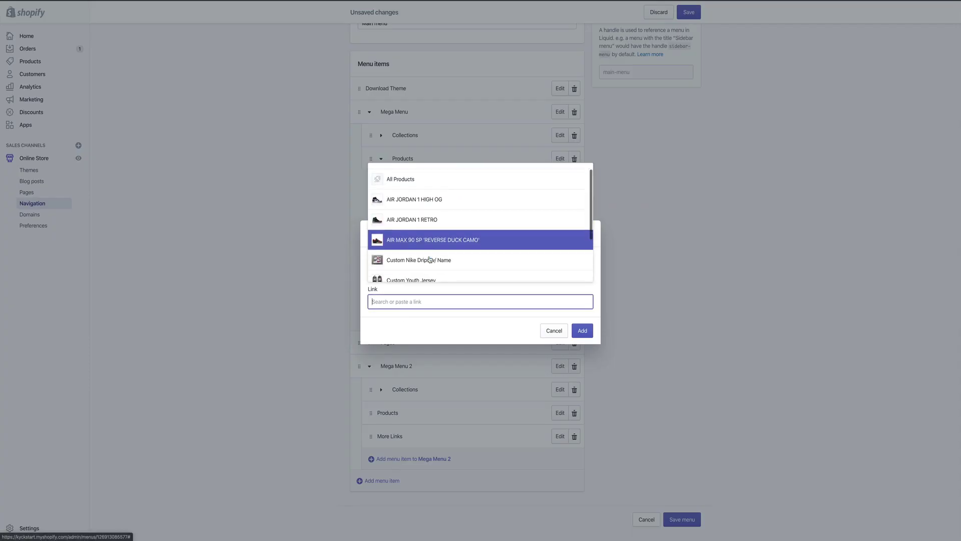
pyautogui.scroll(-3, 430, 258)
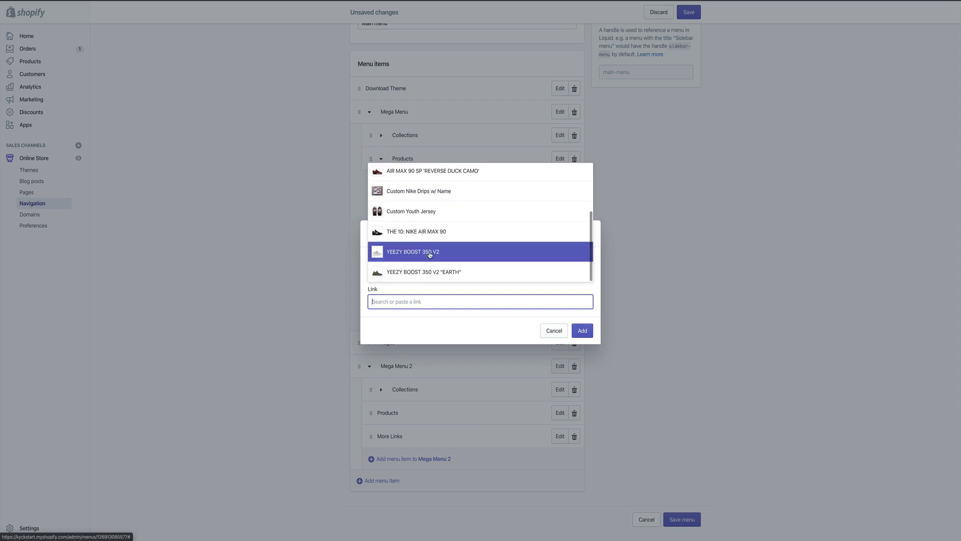
pyautogui.scroll(4, 430, 254)
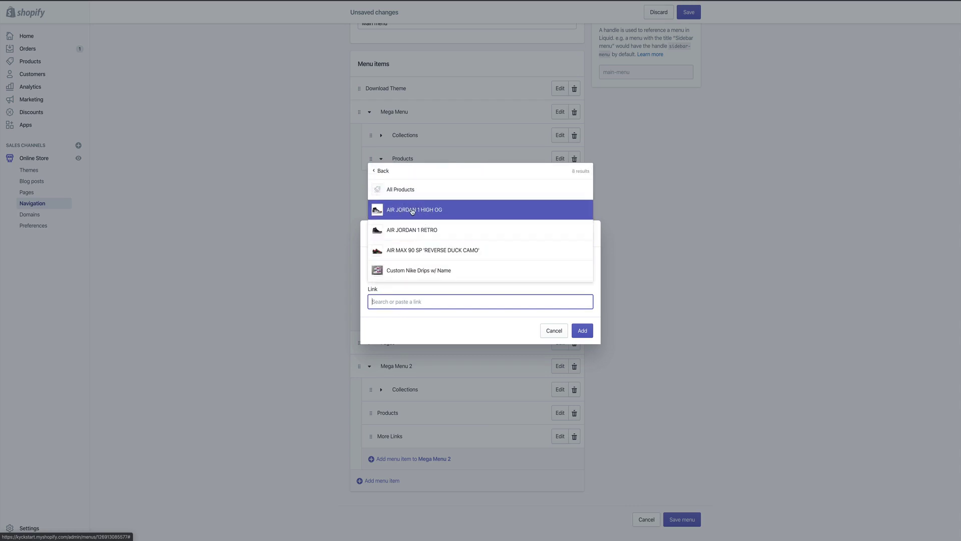
pyautogui.click(411, 211)
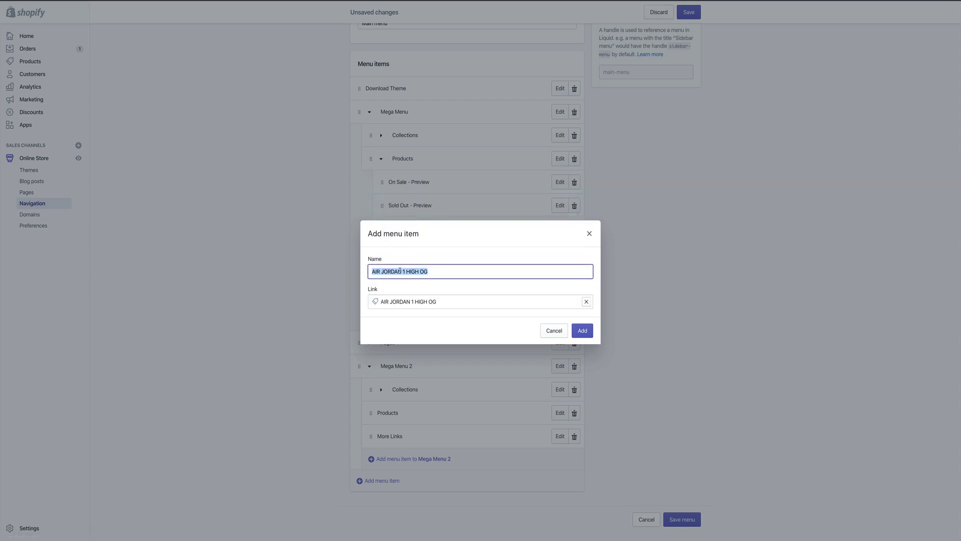
pyautogui.tripleClick(399, 270)
pyautogui.write('On S')
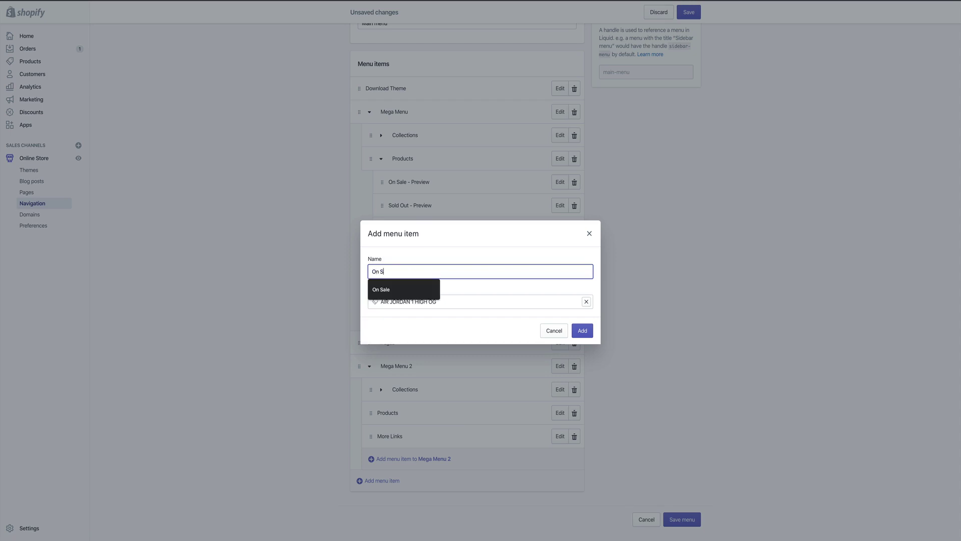
pyautogui.write('ale - Preview')
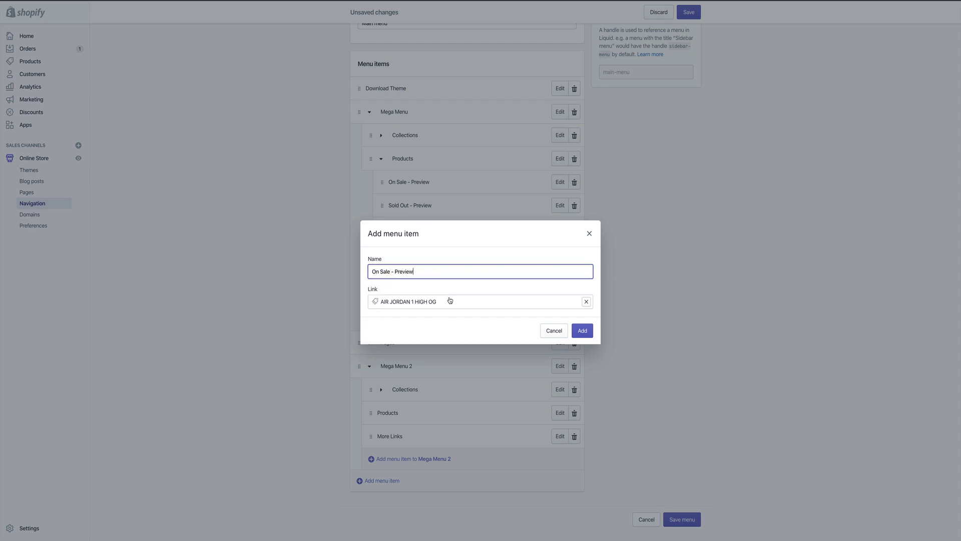
pyautogui.click(583, 330)
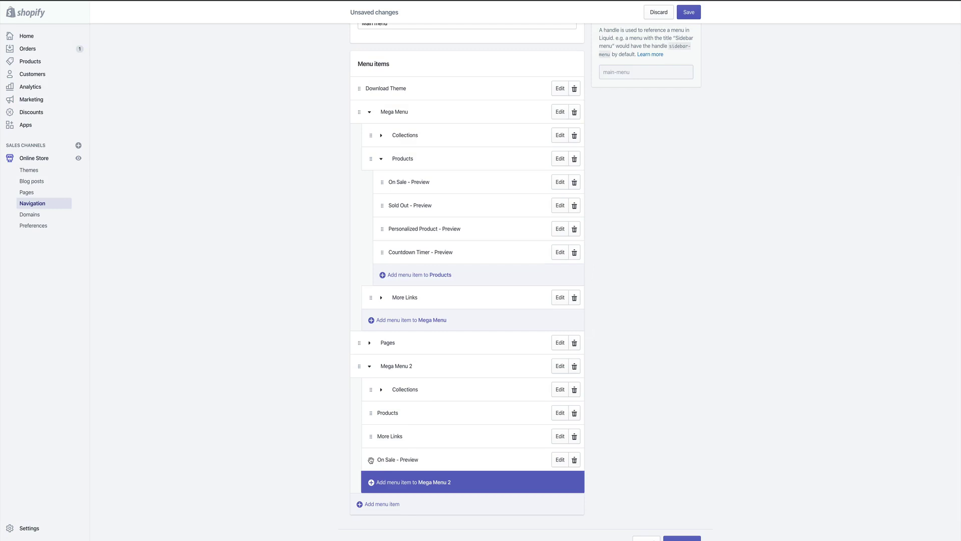
pyautogui.moveTo(371, 460); pyautogui.dragTo(399, 424)
pyautogui.moveTo(371, 459); pyautogui.dragTo(393, 435)
# Add an item named Sold Out - Preview under Mega Menu 2's Products item, linked to YEEZY BOOST 350 V2
pyautogui.scroll(-1, 395, 447)
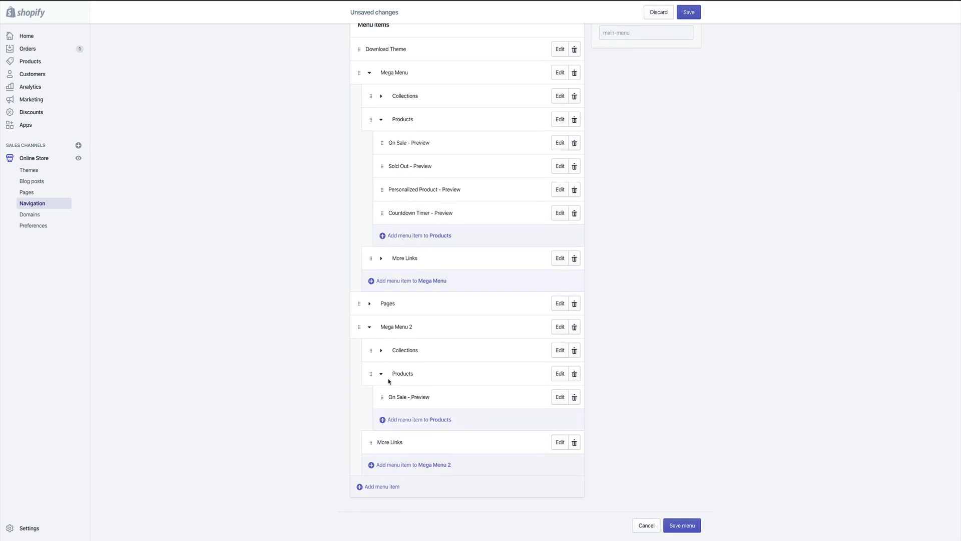
pyautogui.click(400, 419)
pyautogui.click(399, 300)
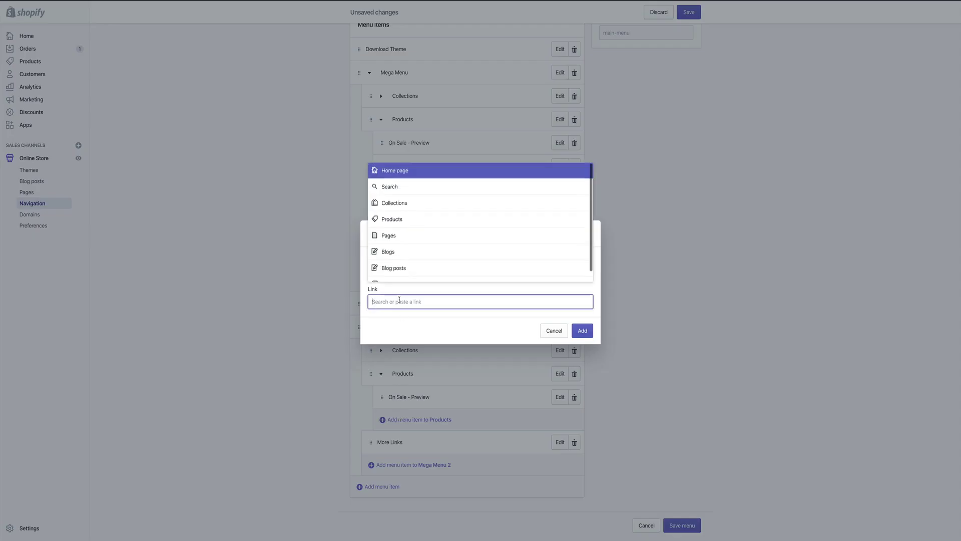
pyautogui.click(399, 221)
pyautogui.scroll(-4, 403, 269)
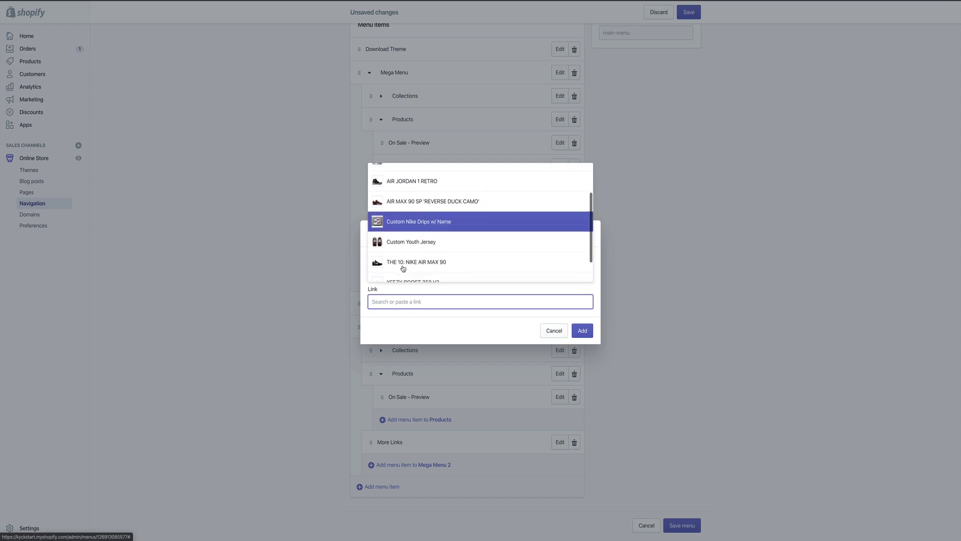
pyautogui.click(396, 264)
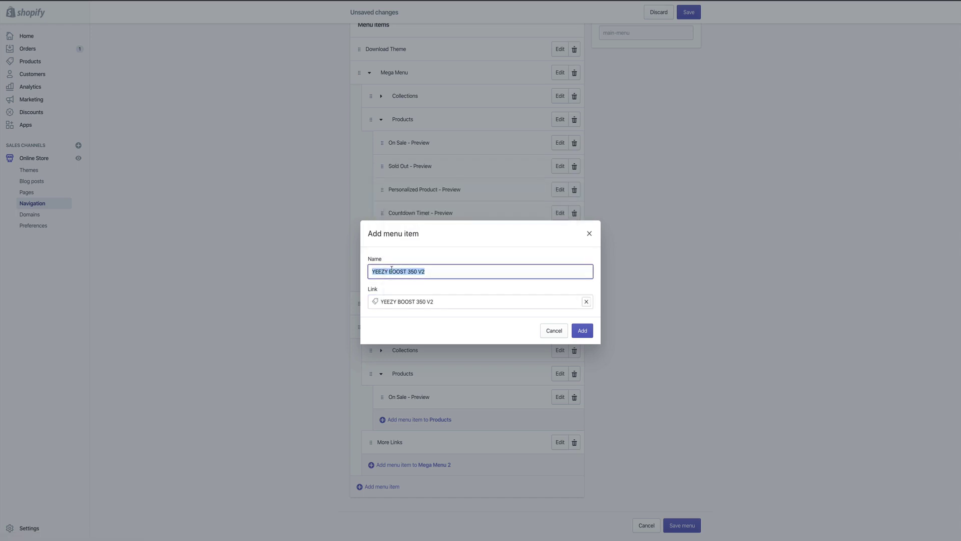
pyautogui.write('Sold Out - Preview')
pyautogui.click(582, 330)
# Collapse Mega Menu 2's Products group, examine the original Mega Menu's More Links items, and collapse the original's open groups
pyautogui.scroll(-1, 450, 396)
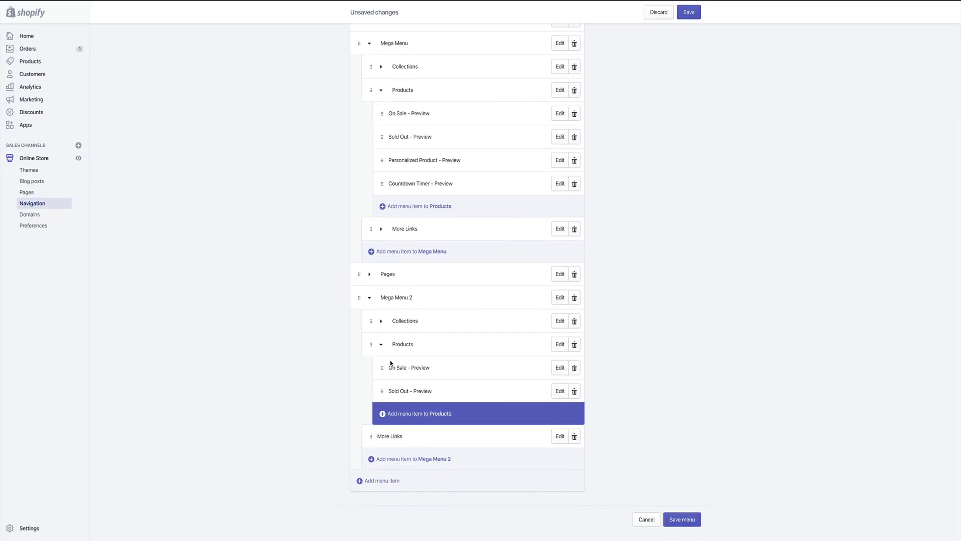
pyautogui.click(381, 344)
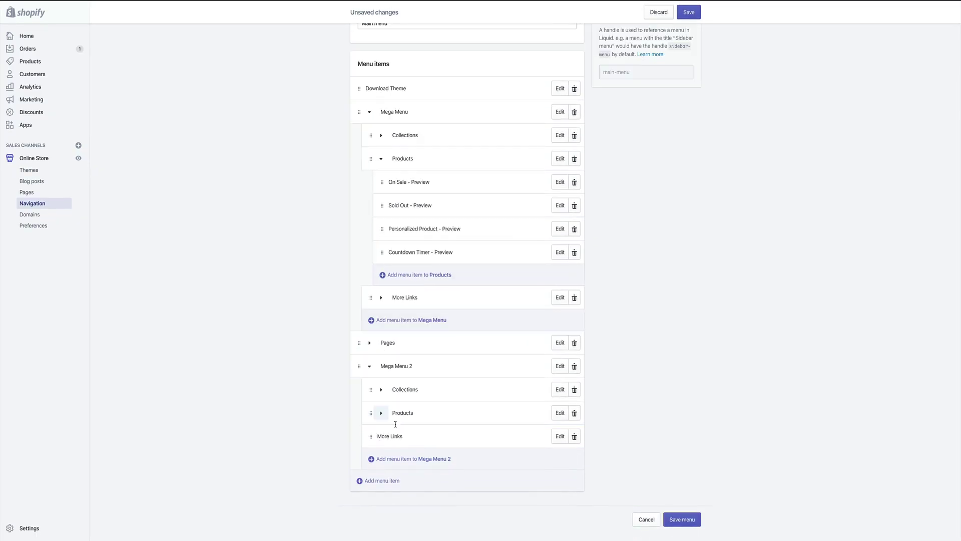
pyautogui.click(381, 298)
pyautogui.scroll(-2, 381, 280)
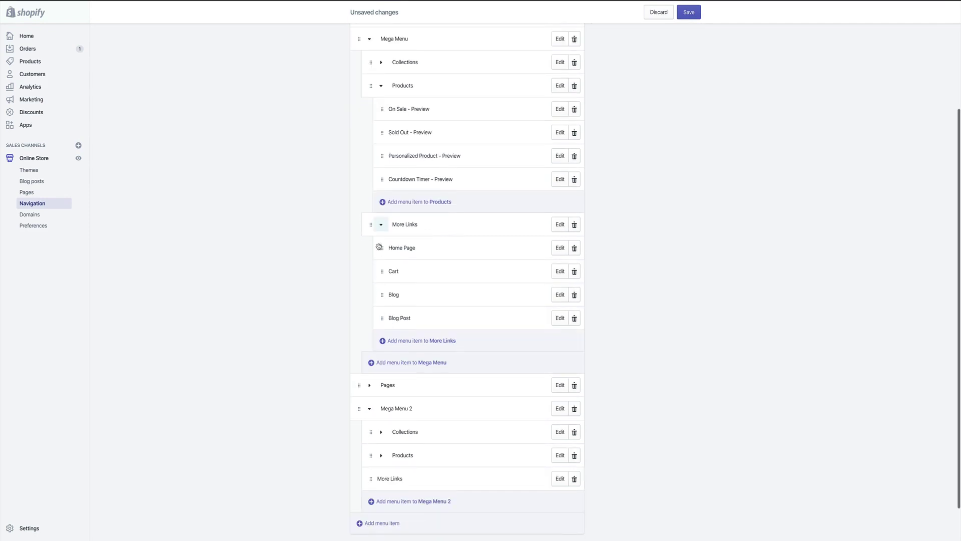
pyautogui.scroll(-1, 378, 429)
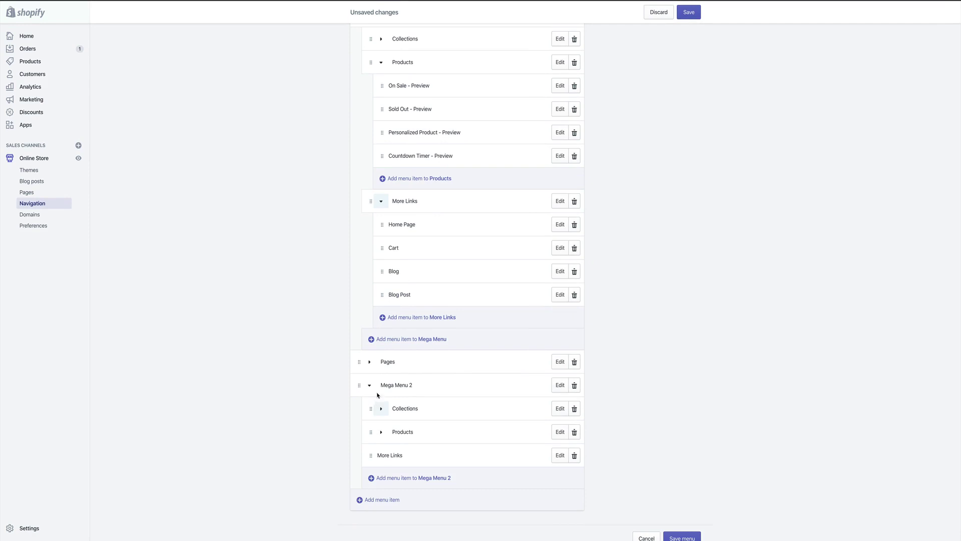
pyautogui.scroll(3, 378, 380)
pyautogui.click(381, 328)
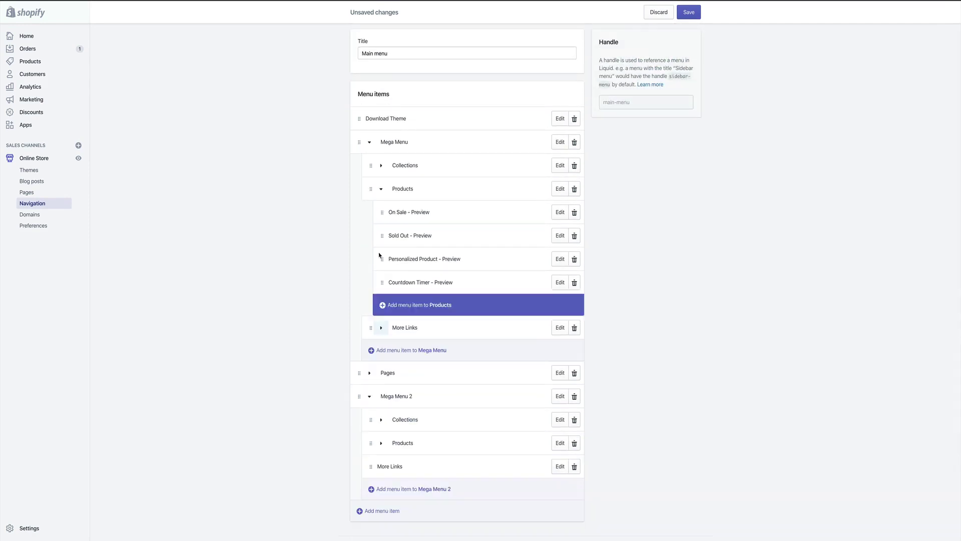
pyautogui.click(380, 190)
# Collapse the original Mega Menu and remove Mega Menu 2 together with all its nested items
pyautogui.click(369, 174)
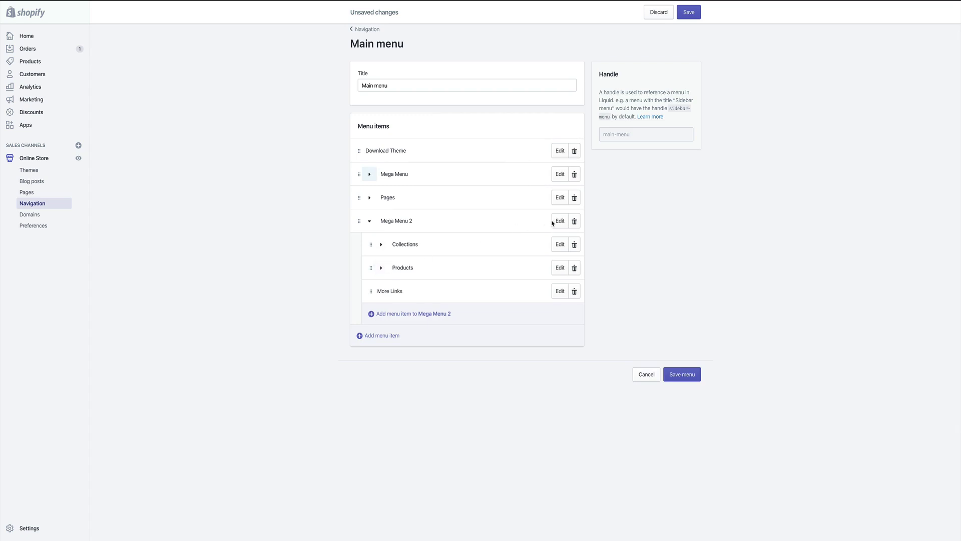
pyautogui.click(574, 221)
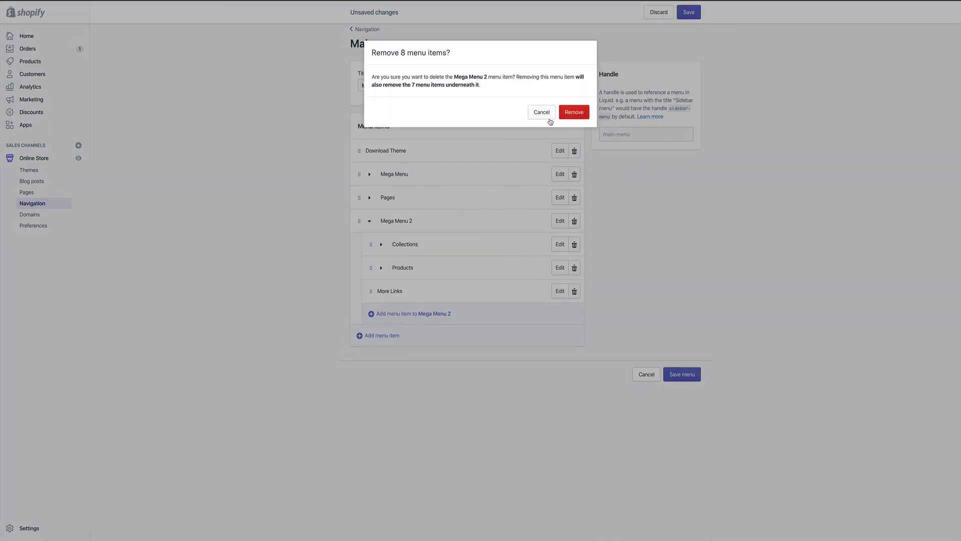
pyautogui.click(571, 111)
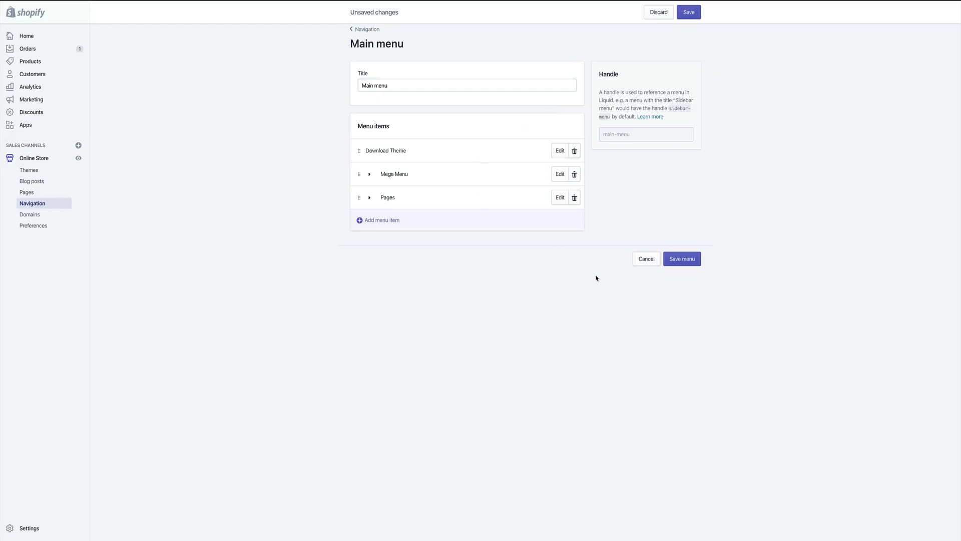
# Open the draft theme copy in the theme editor on its home page
pyautogui.click(48, 203)
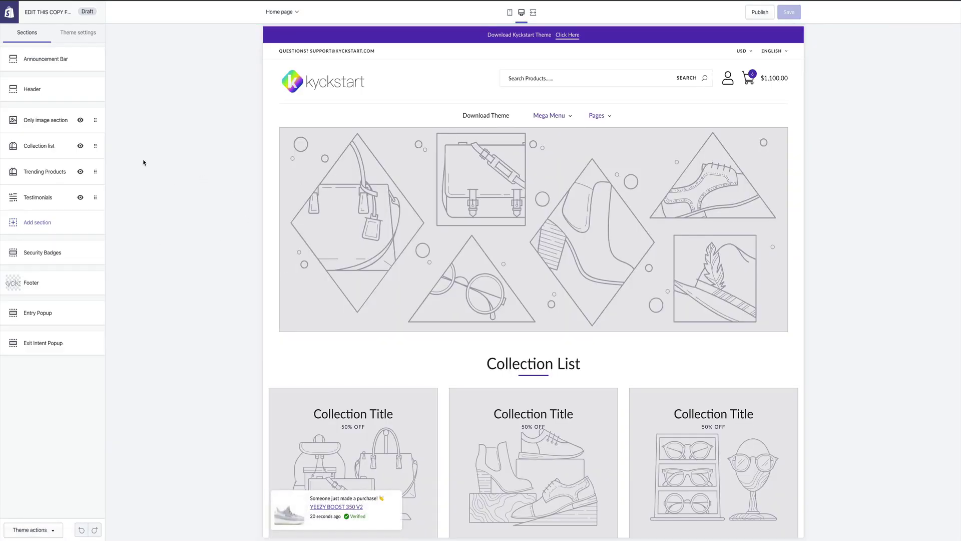
# Open the Header section's settings, reveal the Mega Menu dropdown in the preview, and add an image block to the header content
pyautogui.click(34, 91)
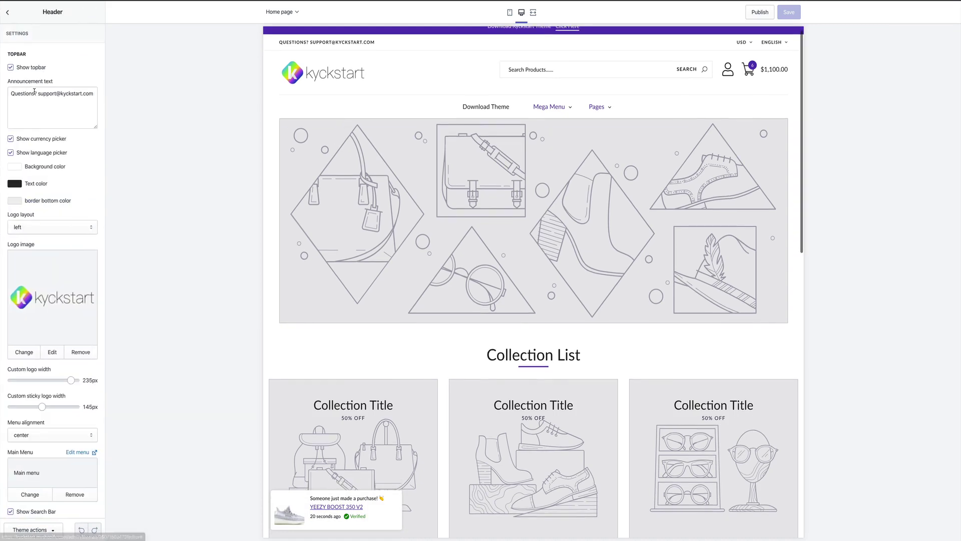
pyautogui.scroll(-2, 38, 237)
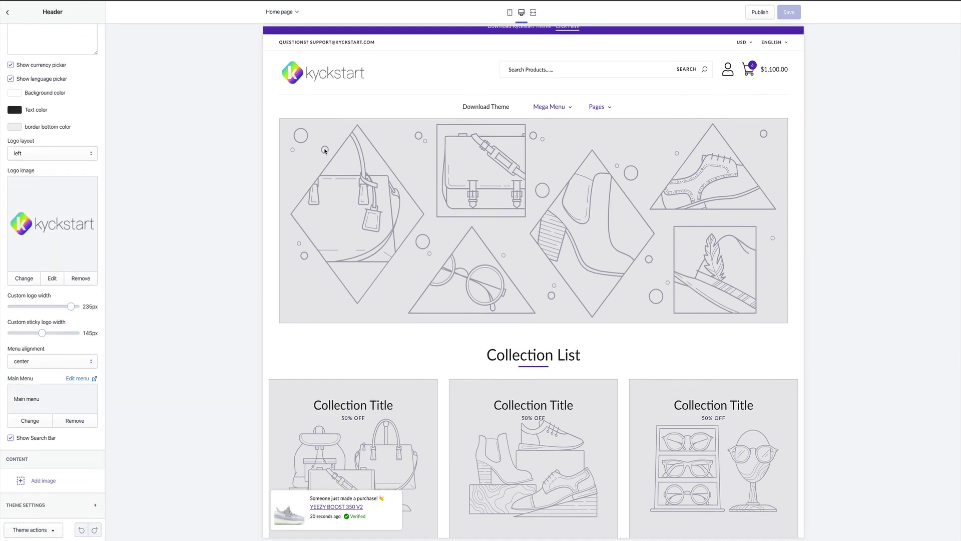
pyautogui.moveTo(545, 111)
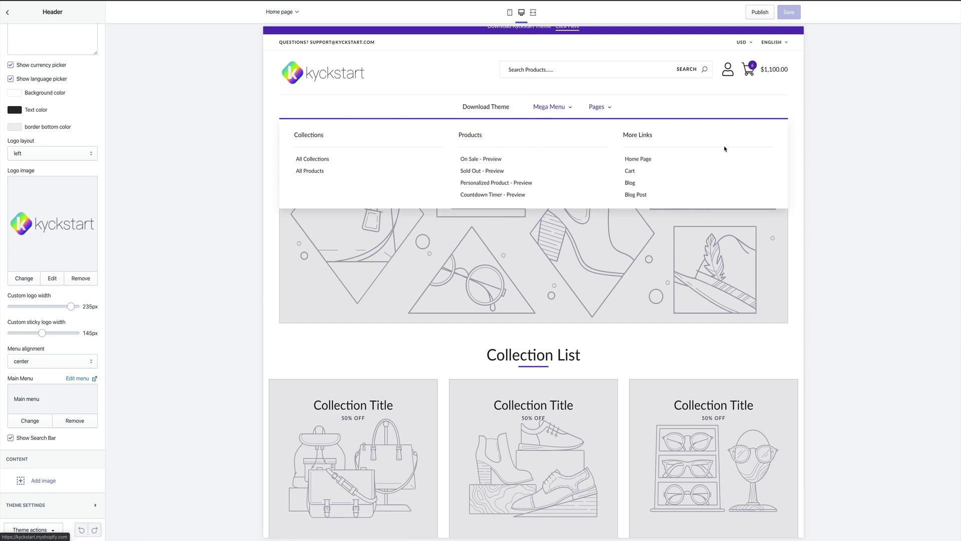
pyautogui.click(39, 481)
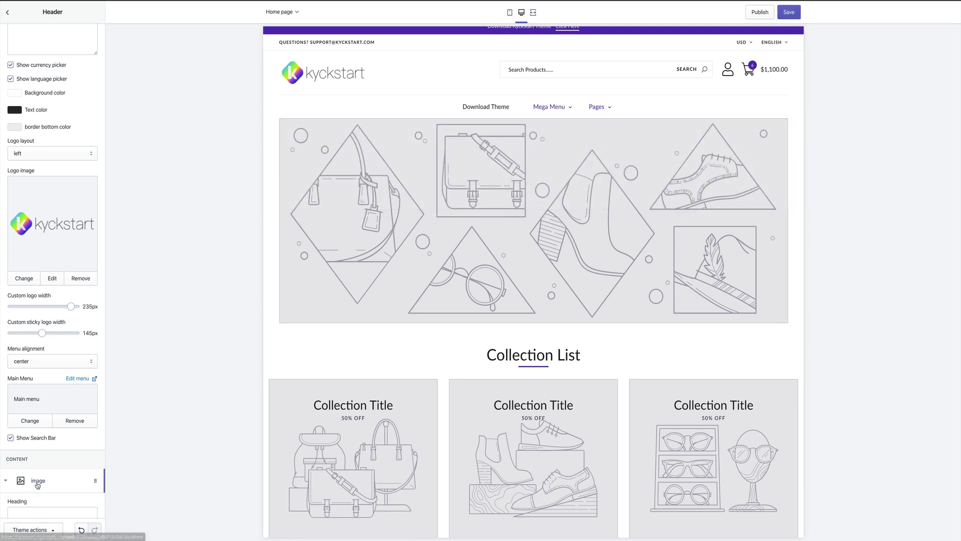
# Set the new image block's heading to Mega Menu, matching the navigation item's name
pyautogui.click(31, 375)
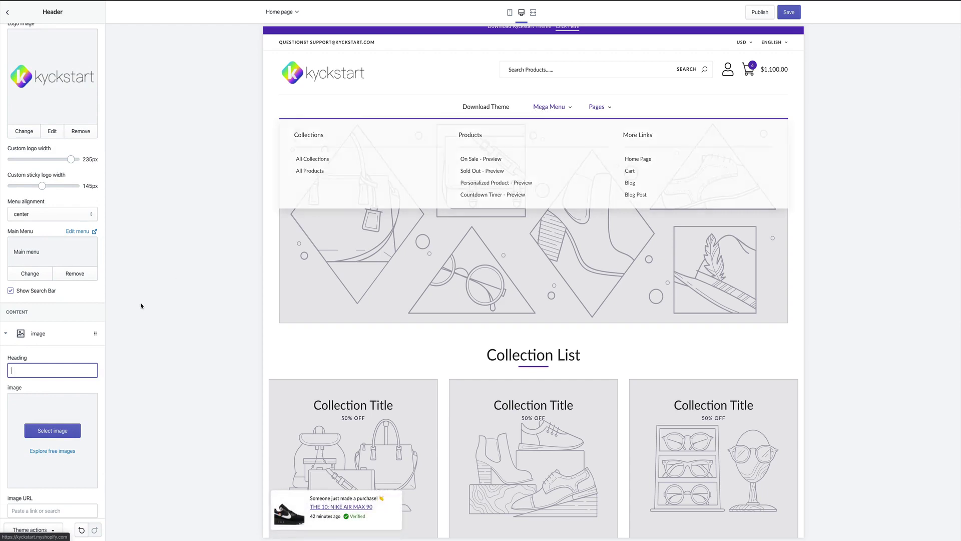
pyautogui.write('Mega Menu')
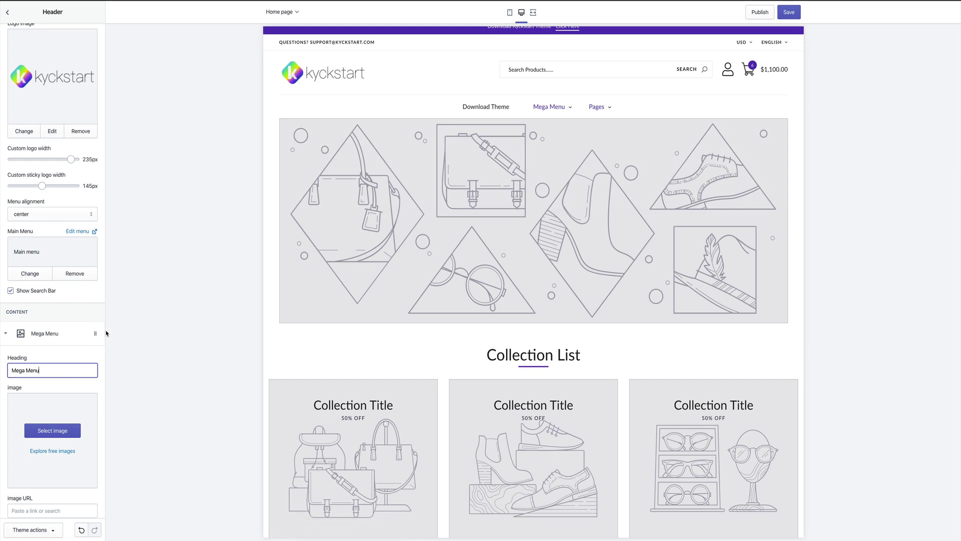
pyautogui.click(135, 364)
pyautogui.click(40, 372)
pyautogui.tripleClick(52, 375)
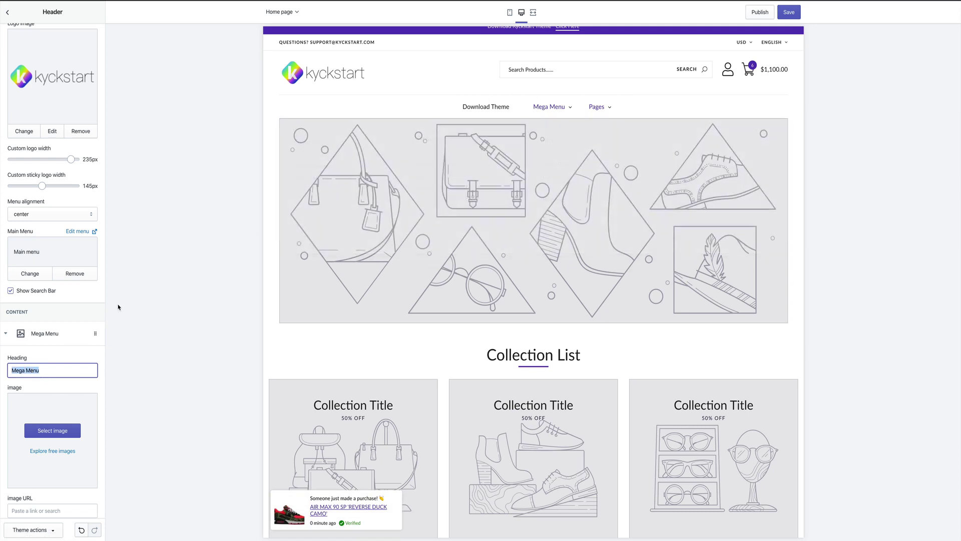
# Assign the red Limited Stock sneaker banner from the image library to the Mega Menu image block
pyautogui.click(47, 430)
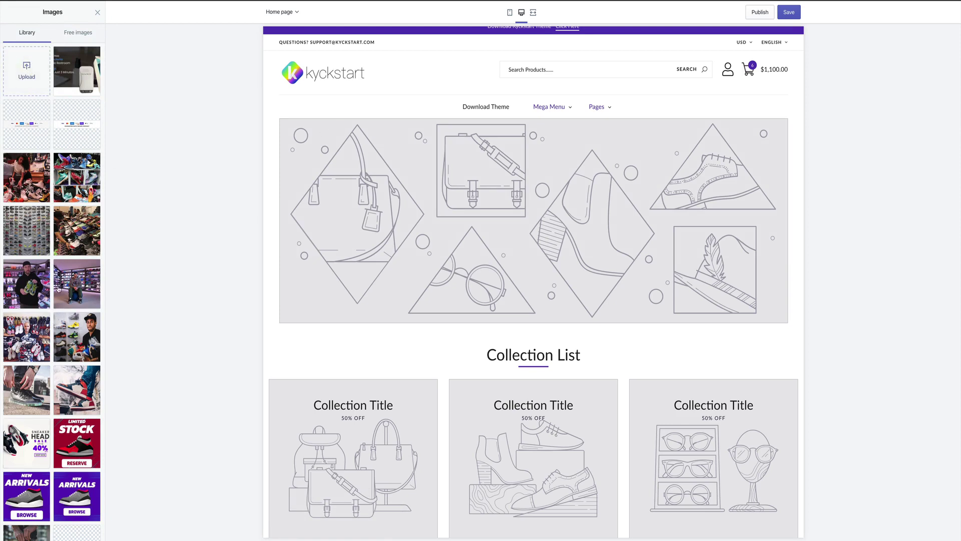
pyautogui.scroll(-3, 60, 301)
pyautogui.click(73, 283)
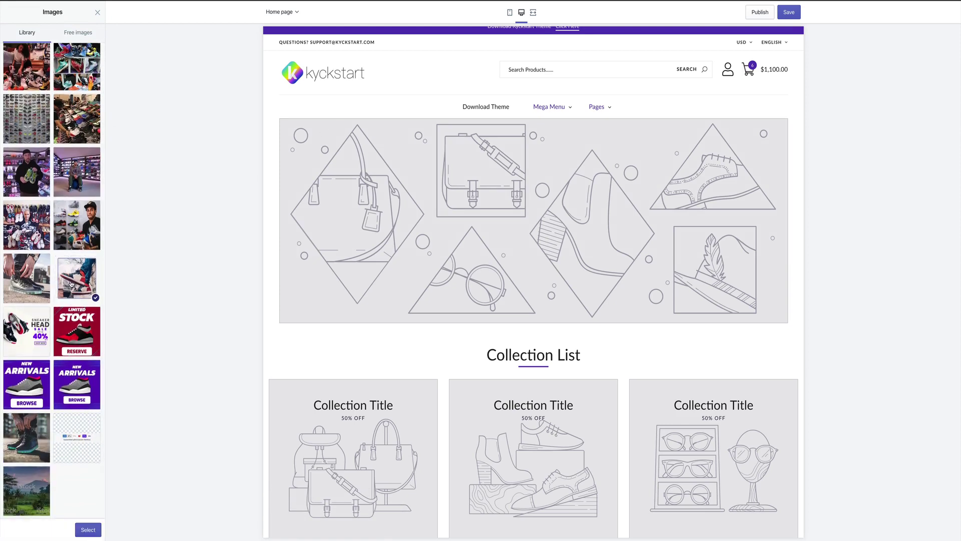
pyautogui.click(75, 320)
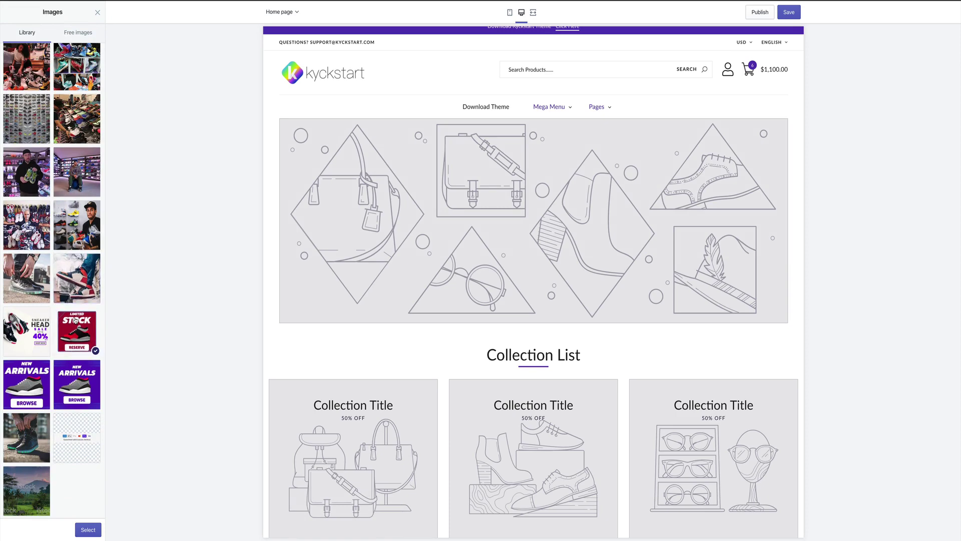
pyautogui.click(85, 529)
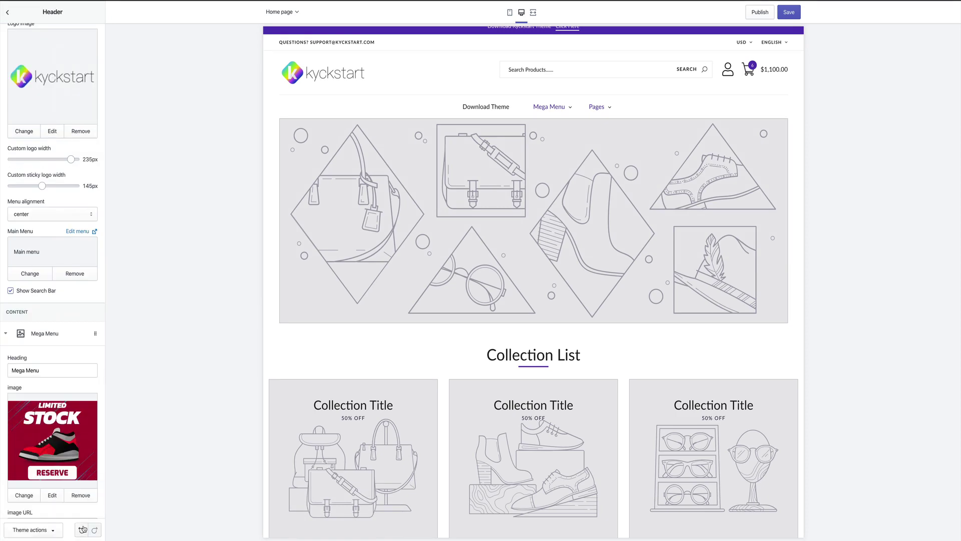
# Link the Mega Menu block's image to the product AIR JORDAN 1 RETRO
pyautogui.scroll(-3, 50, 439)
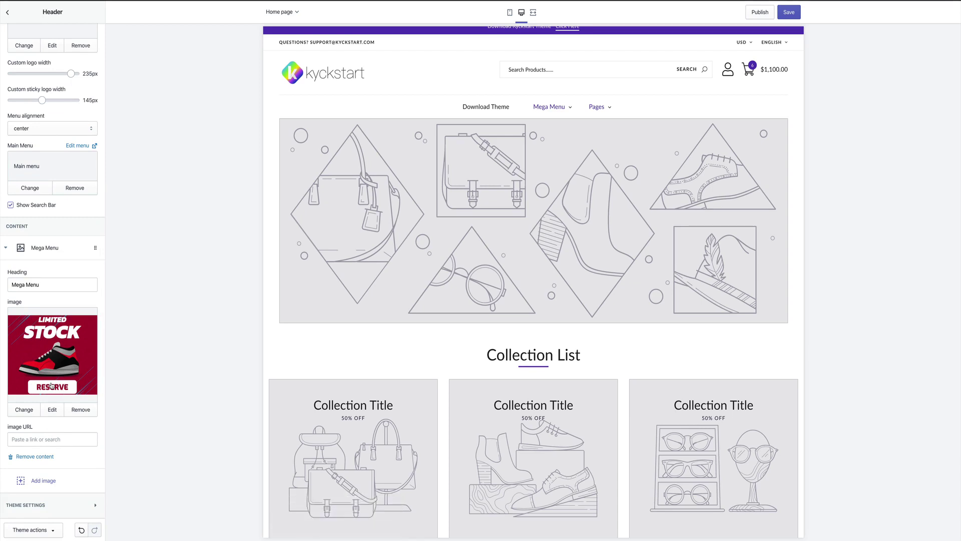
pyautogui.click(50, 439)
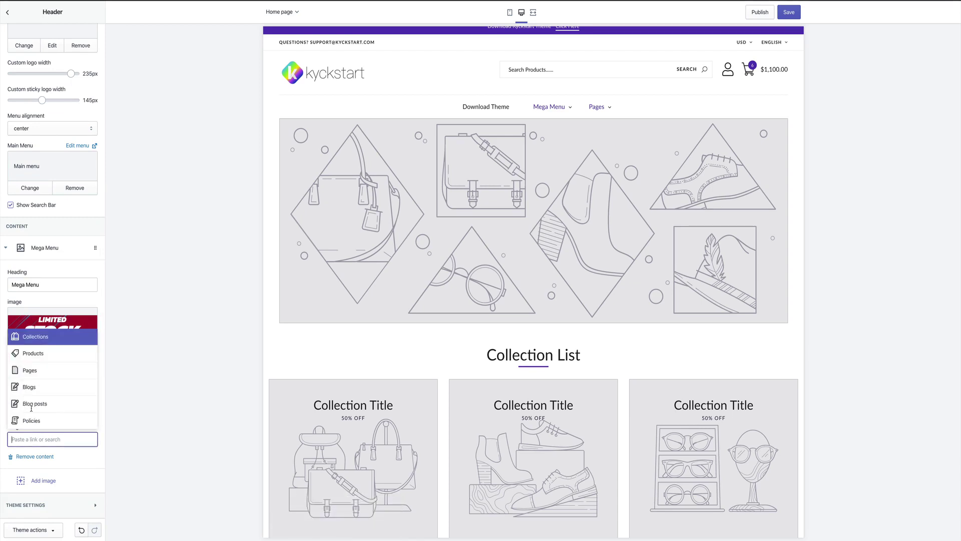
pyautogui.click(53, 356)
pyautogui.click(52, 377)
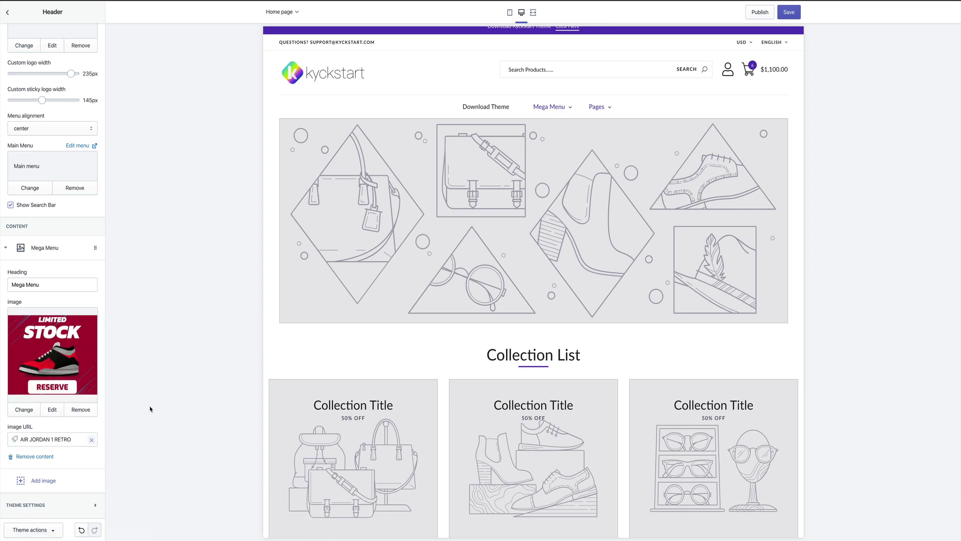